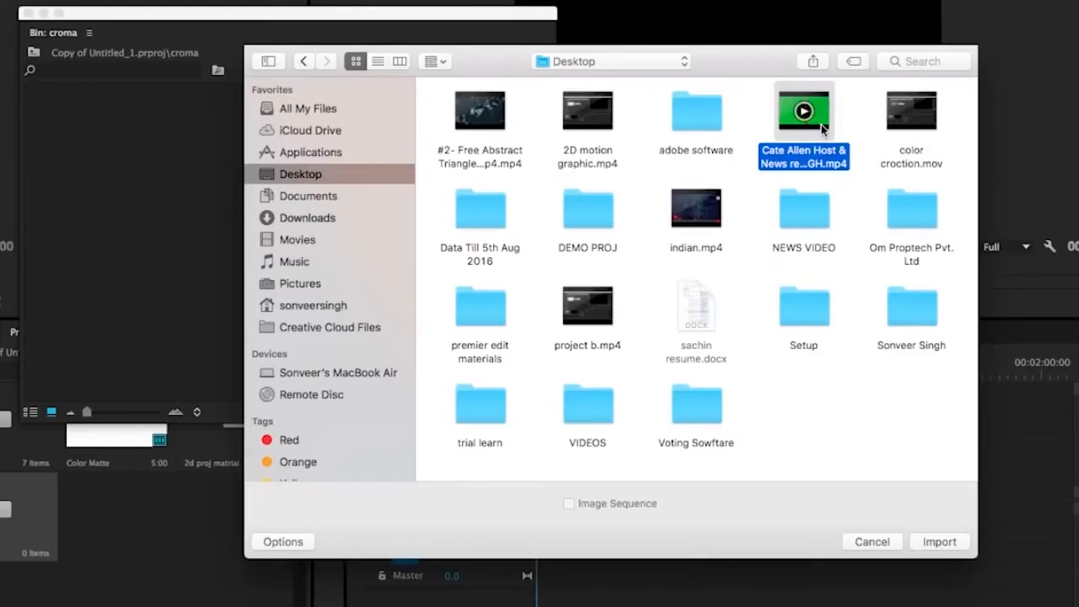
# - Import the green-screen news host clip from the Desktop into the croma bin
pyautogui.click(696, 135)
pyautogui.click(817, 131)
pyautogui.click(938, 543)
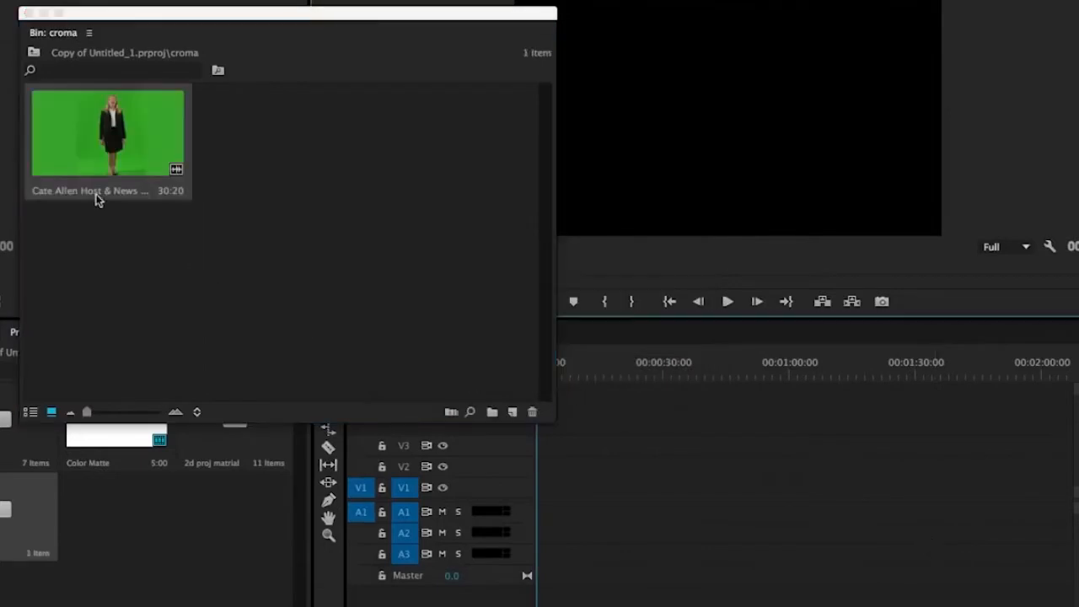
# - Place the green-screen clip at the start of V1, change the sequence settings to match it, and close the bin
pyautogui.click(209, 196)
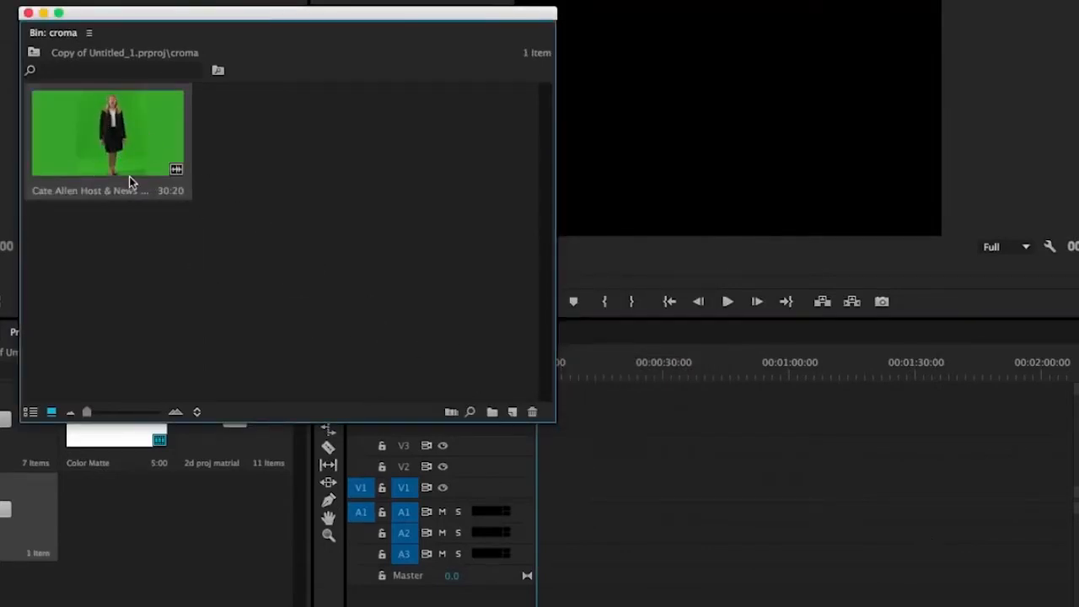
pyautogui.moveTo(129, 176); pyautogui.dragTo(530, 498)
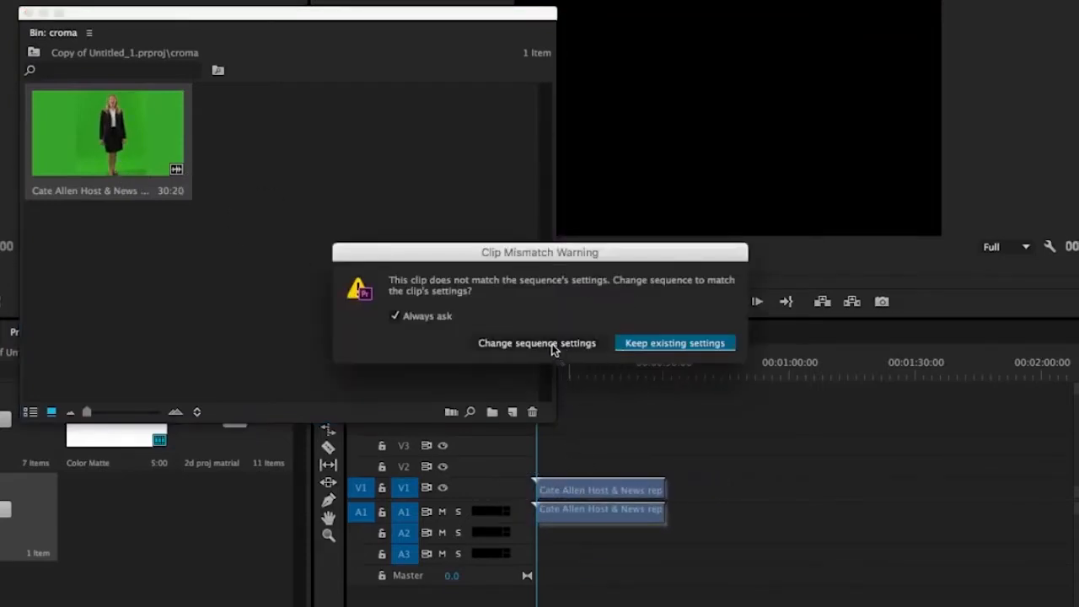
pyautogui.click(551, 345)
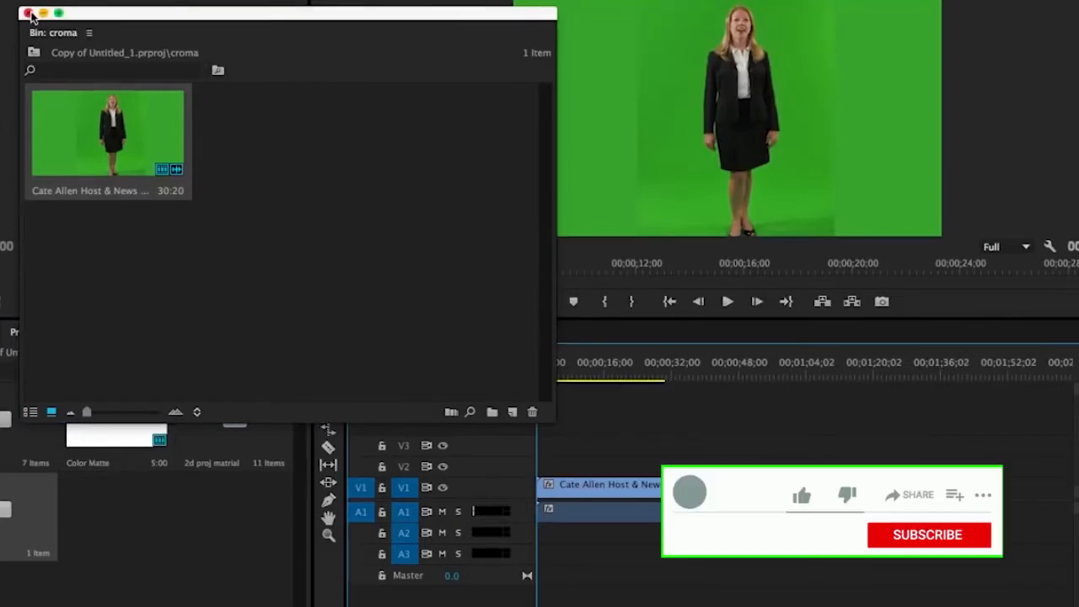
pyautogui.click(28, 14)
# - Preview the green-screen clip up to 00;00;06;00 and adjust the height of the program monitor area
pyautogui.click(552, 374)
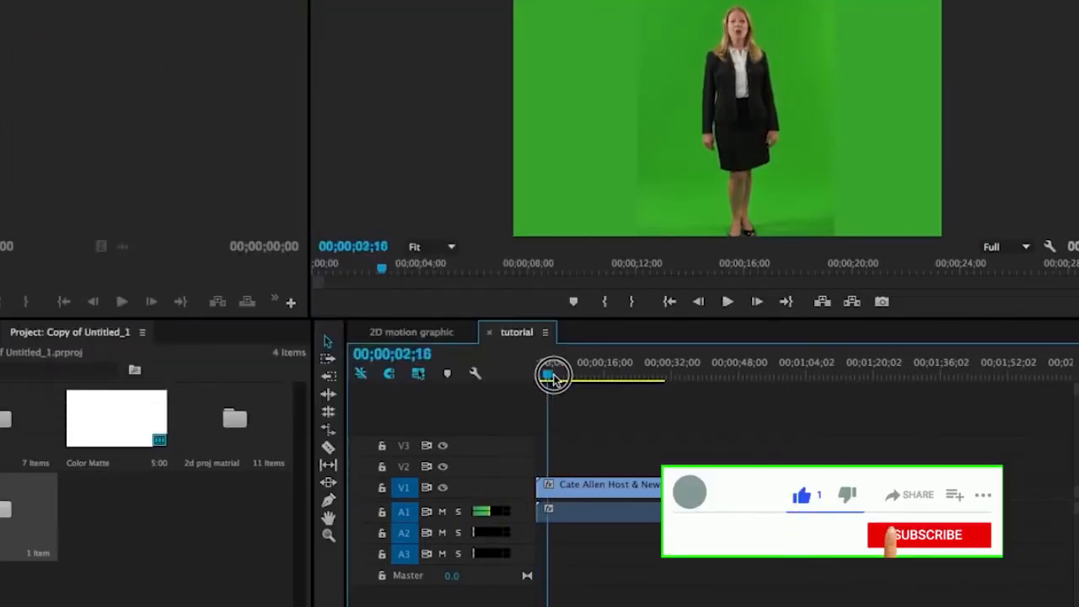
pyautogui.moveTo(553, 377); pyautogui.dragTo(565, 381)
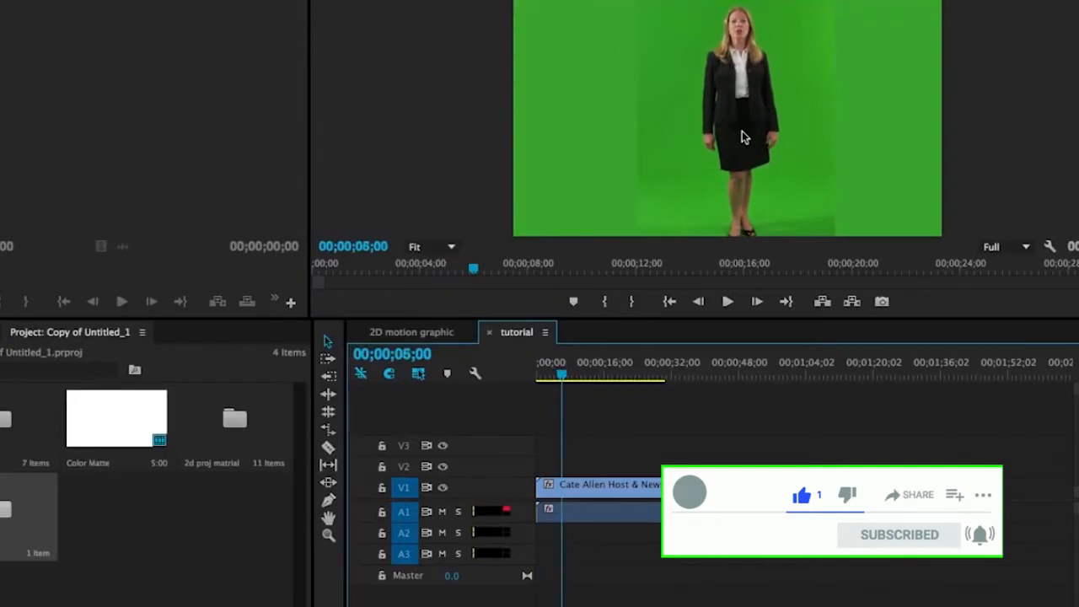
pyautogui.click(733, 411)
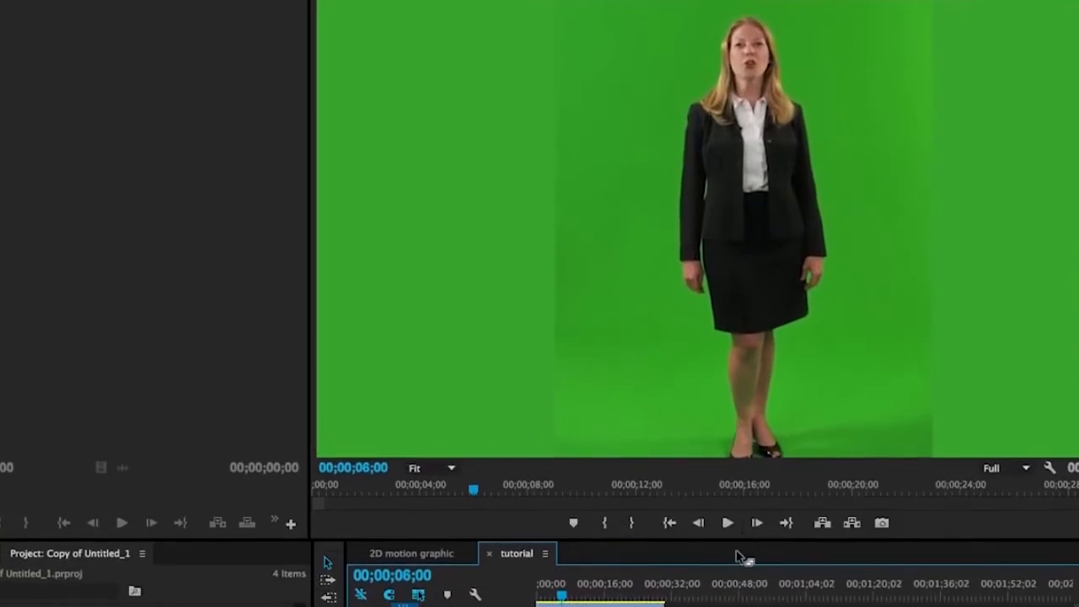
pyautogui.moveTo(736, 540); pyautogui.dragTo(710, 335)
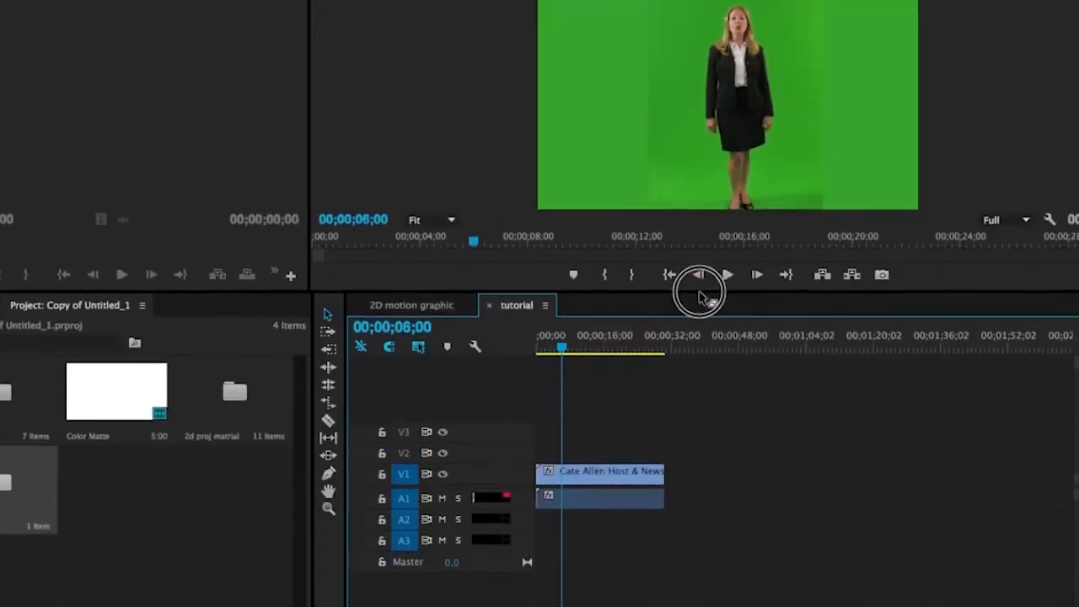
# - Import the FREE HD Virtual Studio clip from the Studio loops folder into the croma bin
pyautogui.doubleClick(19, 529)
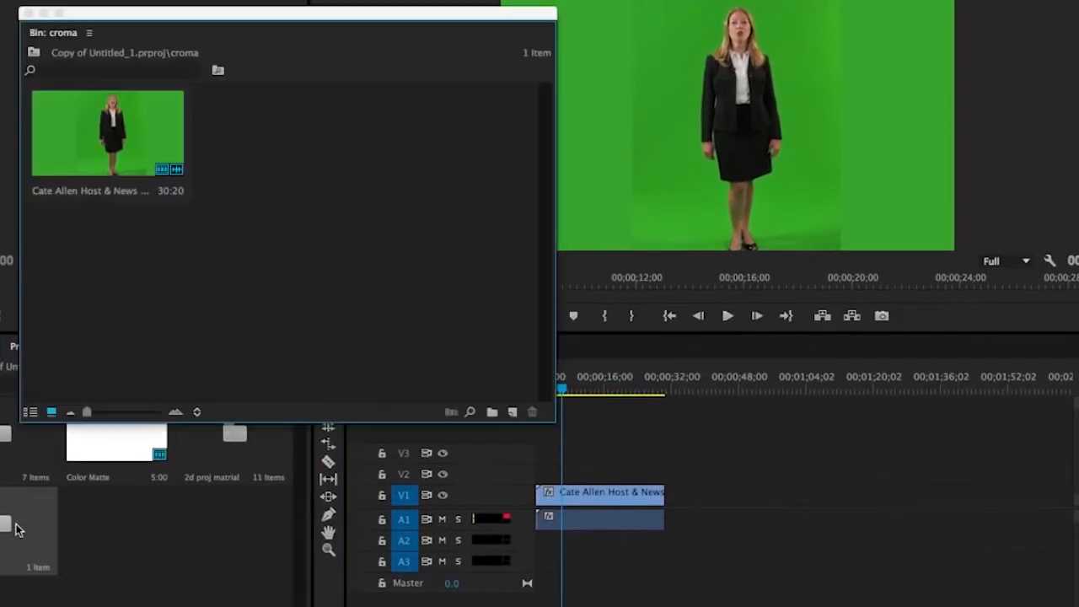
pyautogui.doubleClick(316, 248)
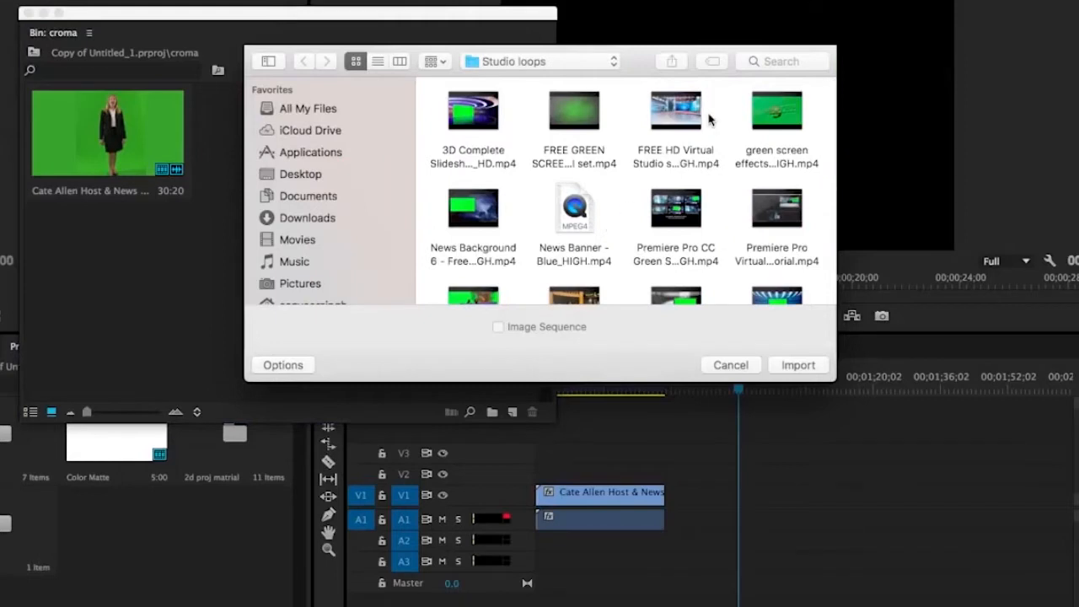
pyautogui.click(687, 124)
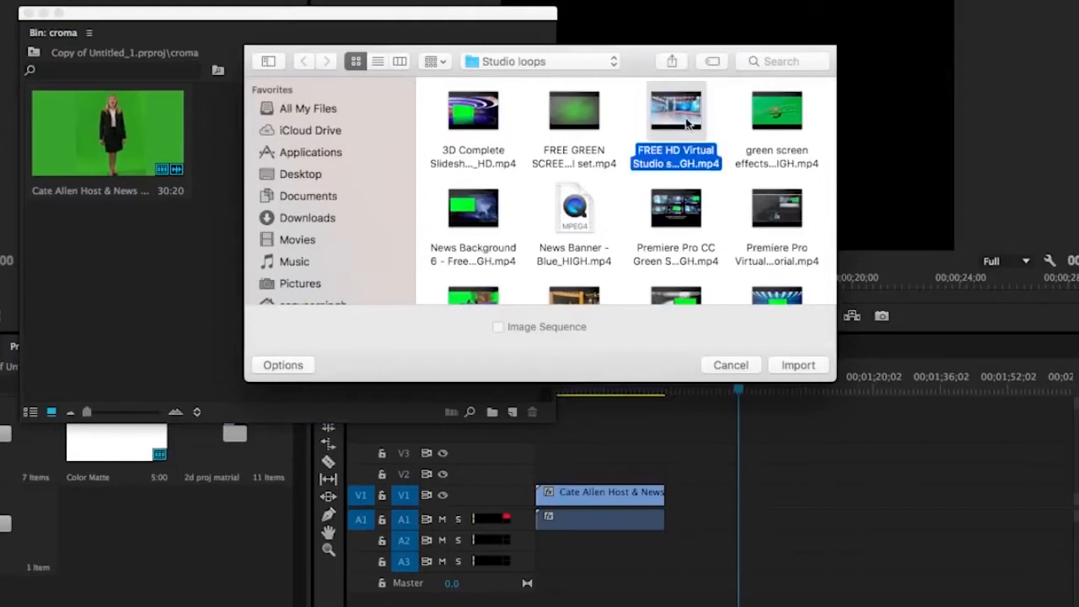
pyautogui.click(798, 365)
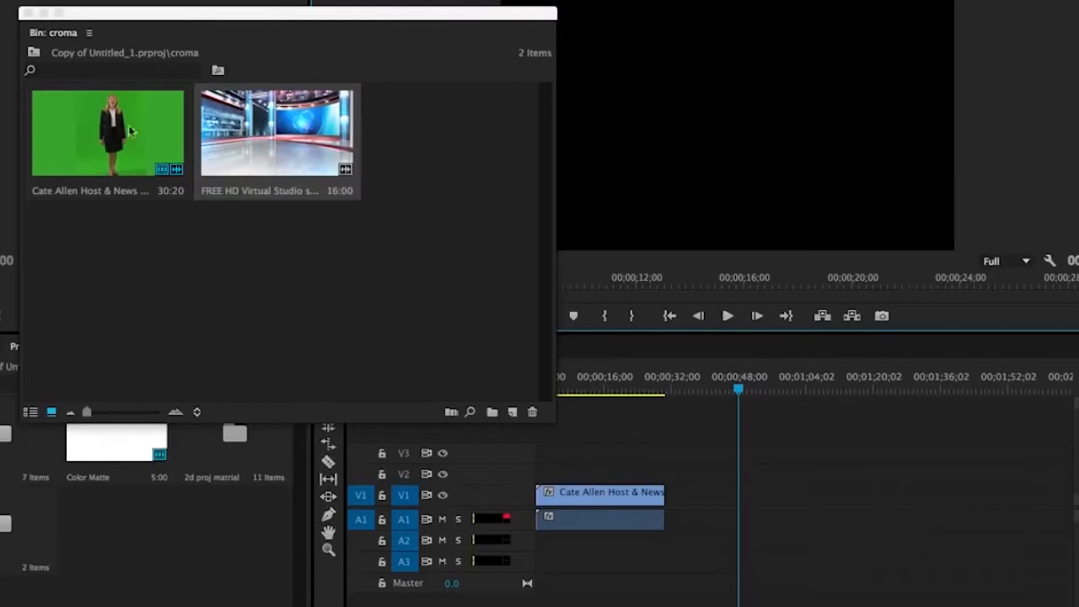
# - Place the virtual studio clip on V1 with a gap after the green-screen clip, and close the bin
pyautogui.click(272, 145)
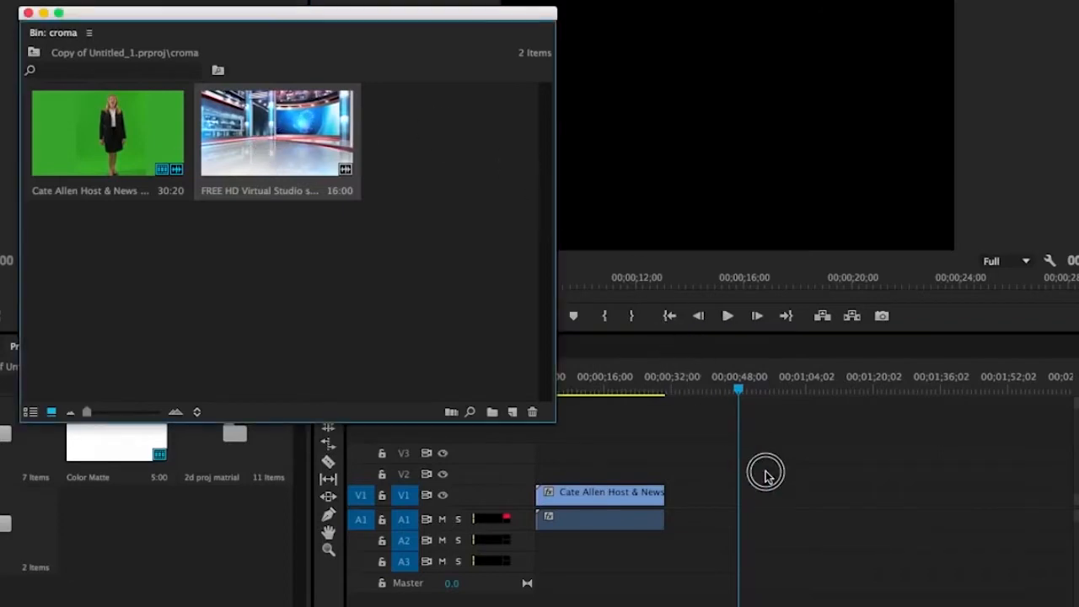
pyautogui.moveTo(301, 156); pyautogui.dragTo(714, 506)
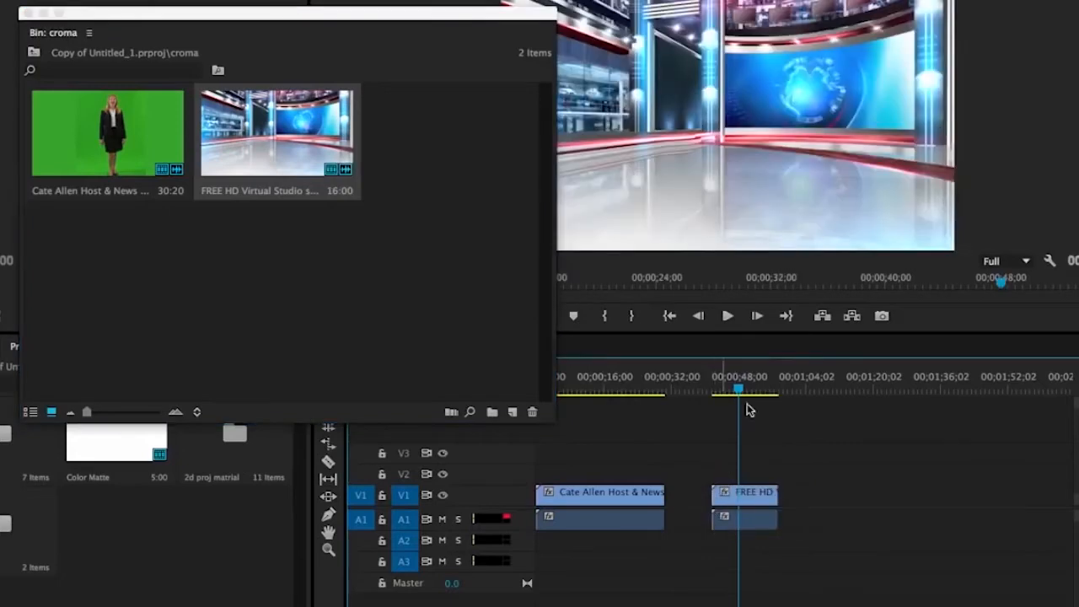
pyautogui.click(27, 13)
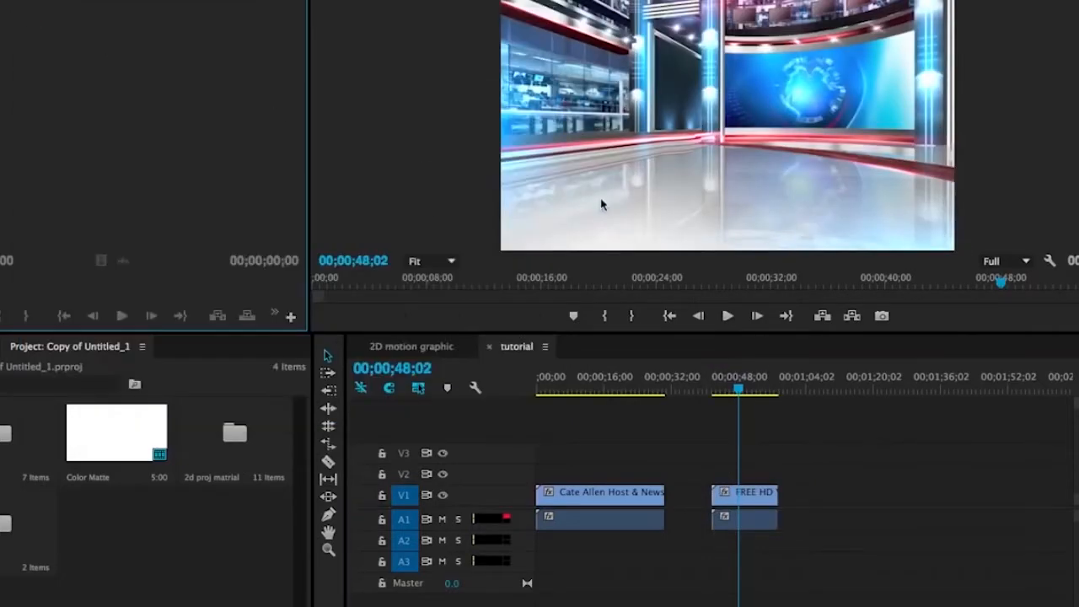
# - Unlink the virtual studio clip's audio from its video and delete the audio
pyautogui.doubleClick(756, 524)
pyautogui.rightClick(757, 530)
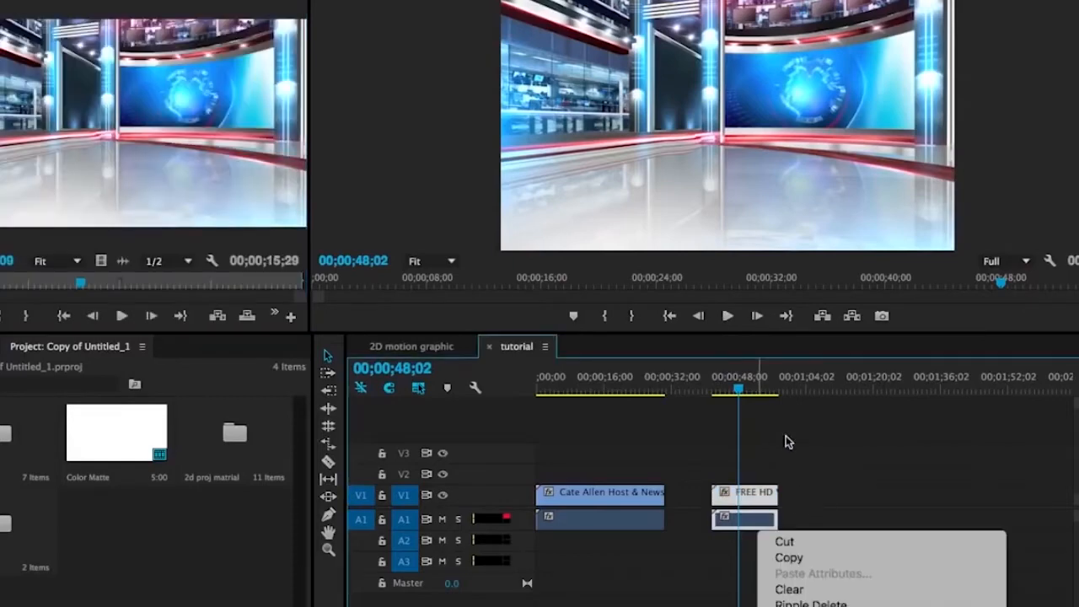
pyautogui.scroll(-5, 780, 581)
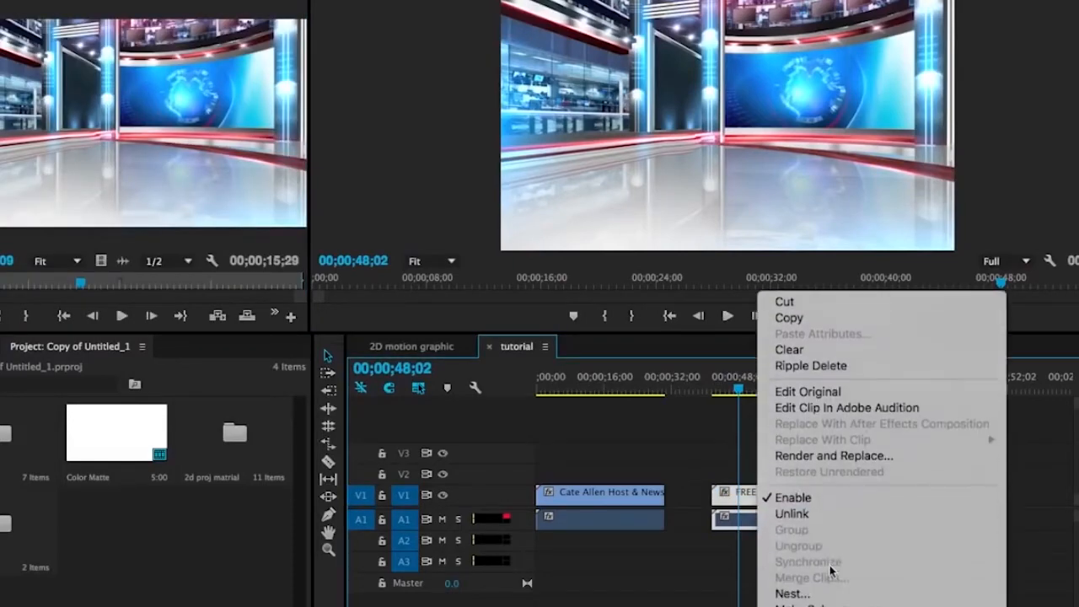
pyautogui.click(818, 518)
pyautogui.click(765, 522)
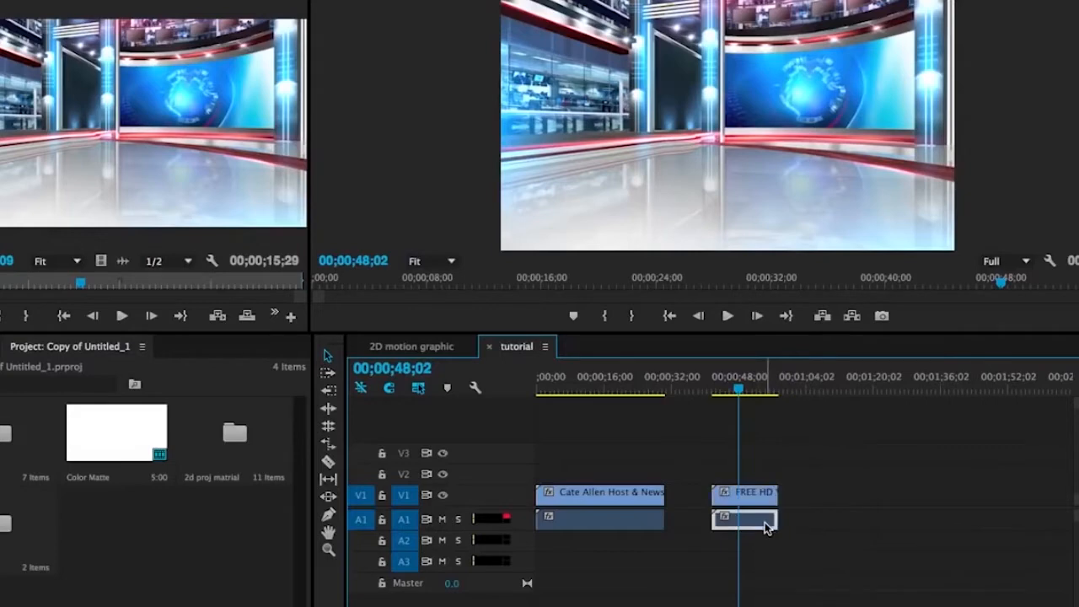
pyautogui.press('Delete')
# - Move the green-screen video up to V2 and the virtual studio clip to the start of V1 beneath it
pyautogui.moveTo(634, 499); pyautogui.dragTo(632, 474)
pyautogui.click(747, 499)
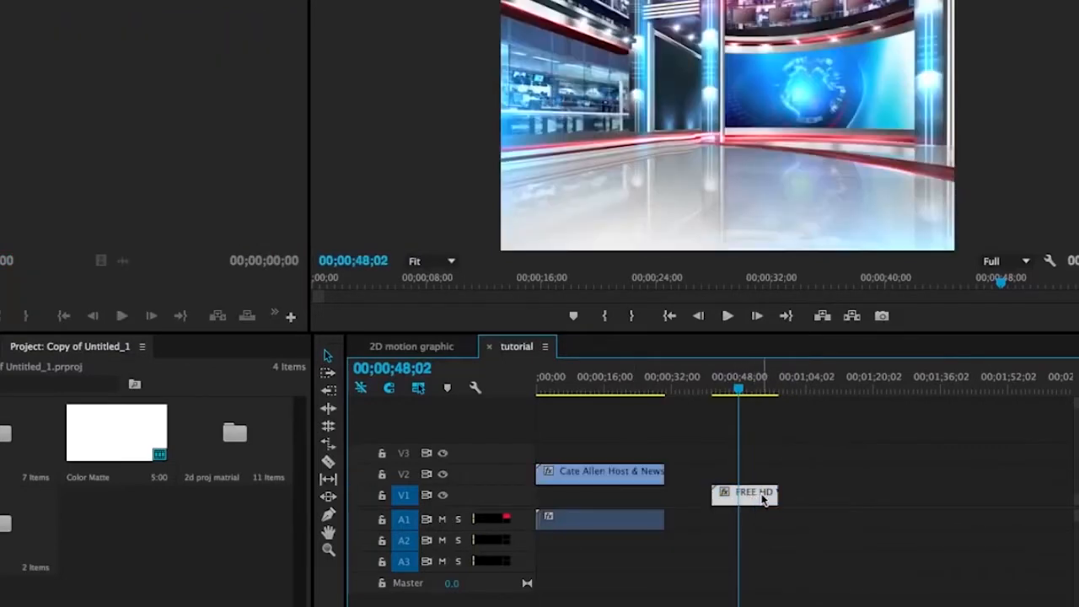
pyautogui.moveTo(747, 497); pyautogui.dragTo(556, 493)
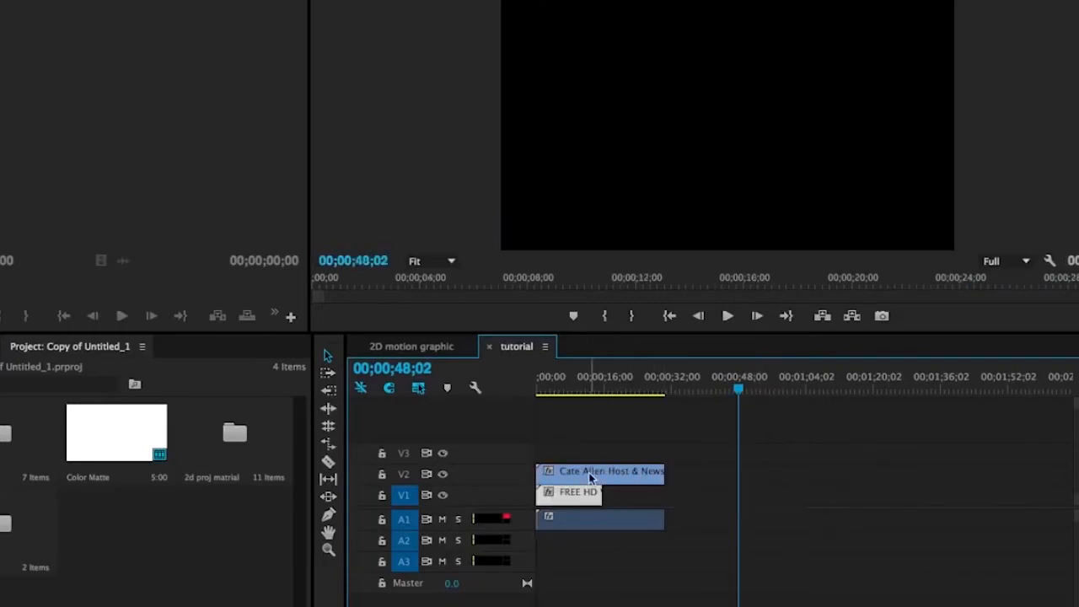
# - Add a second copy of the studio clip directly after the first on V1 and trim its end to match the green-screen clip
pyautogui.click(563, 386)
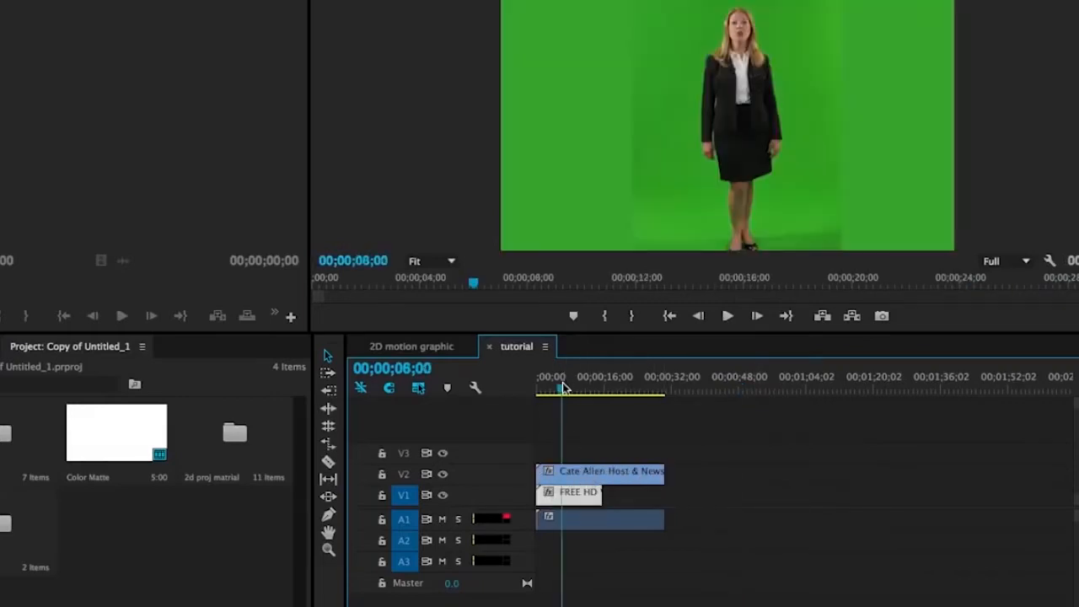
pyautogui.moveTo(601, 493)
pyautogui.mouseDown()
pyautogui.moveTo(699, 491)
pyautogui.moveTo(597, 496)
pyautogui.mouseUp()
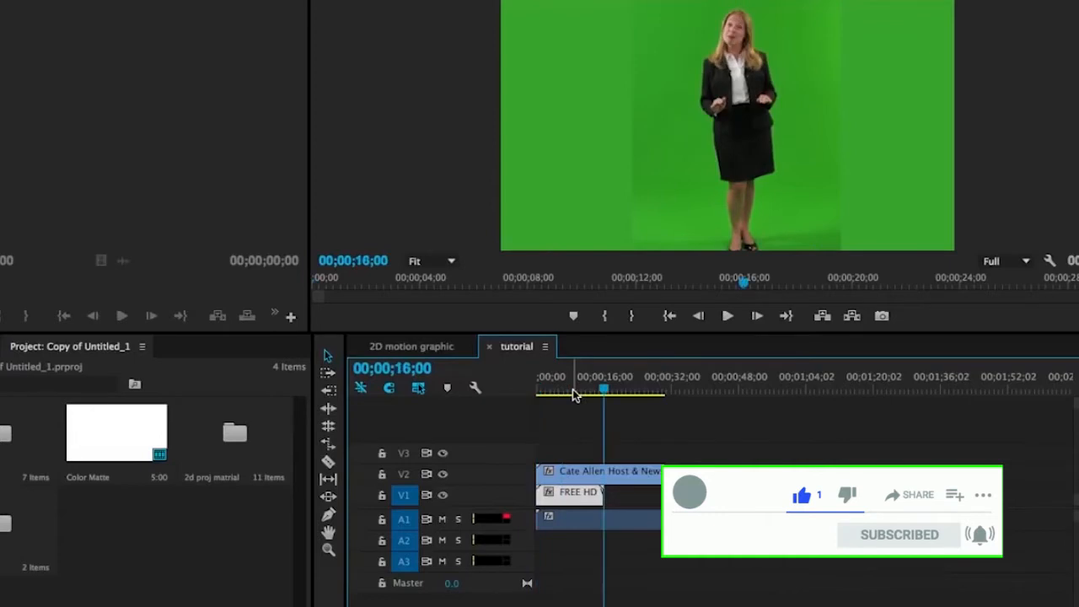
pyautogui.press('Down')
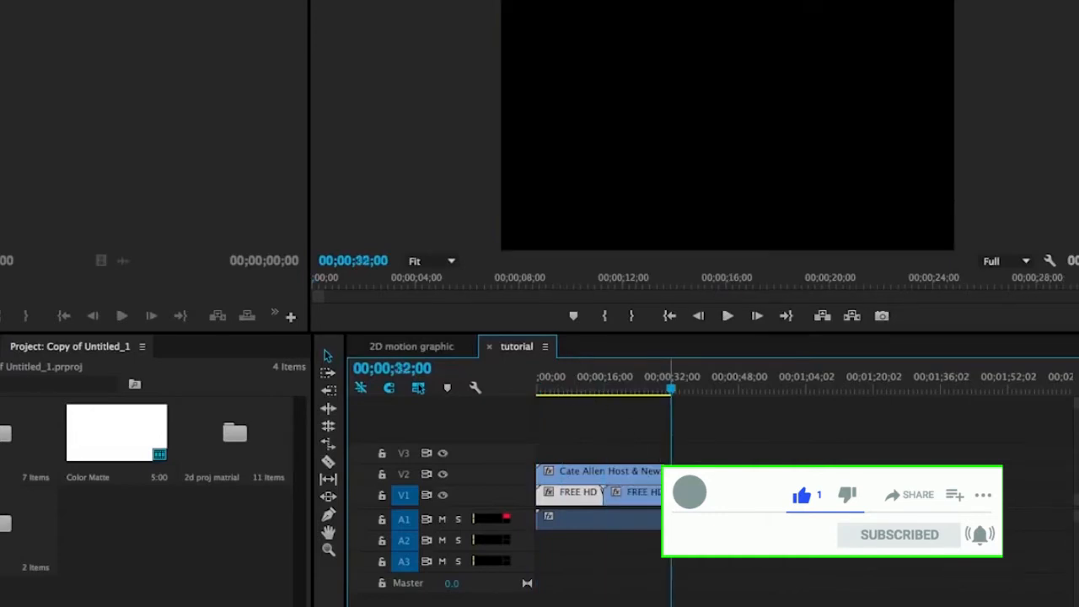
pyautogui.moveTo(670, 489); pyautogui.dragTo(663, 489)
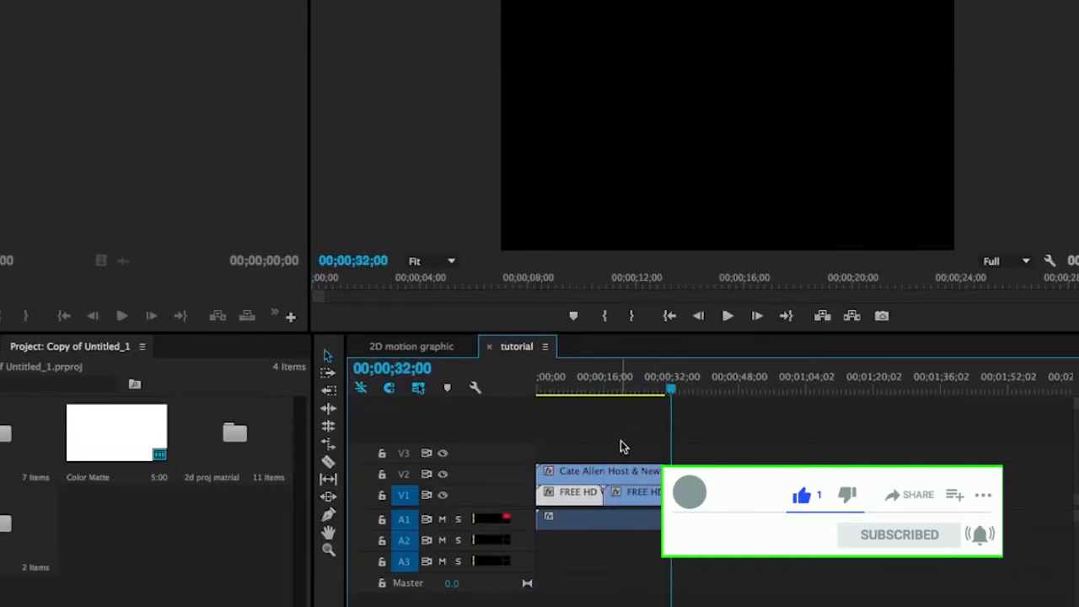
# - Toggle the V2 track output off and on at different times to compare the studio background with the green-screen footage
pyautogui.click(611, 389)
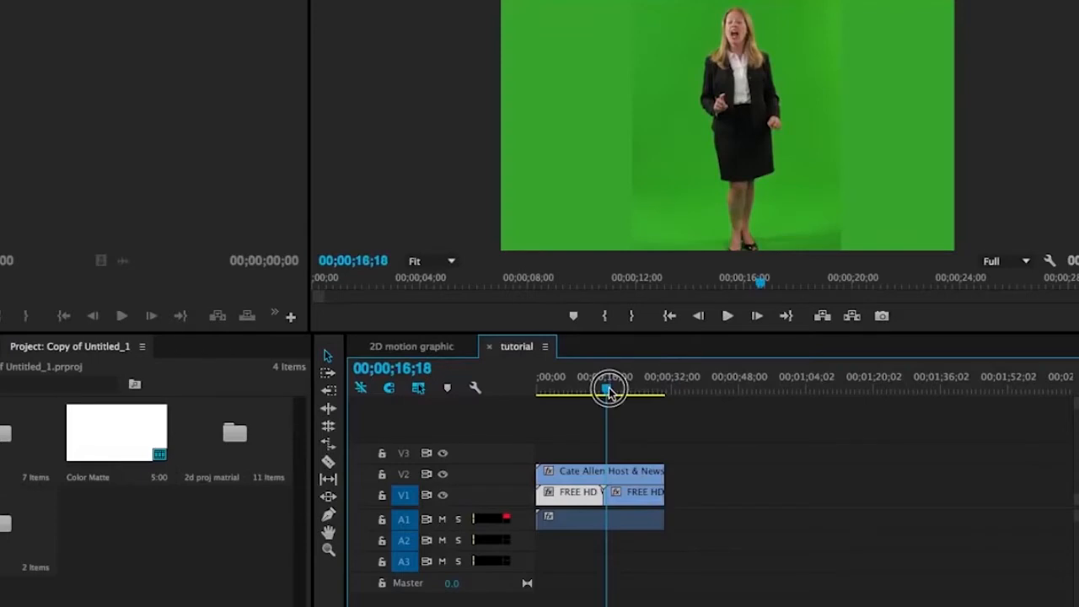
pyautogui.click(442, 473)
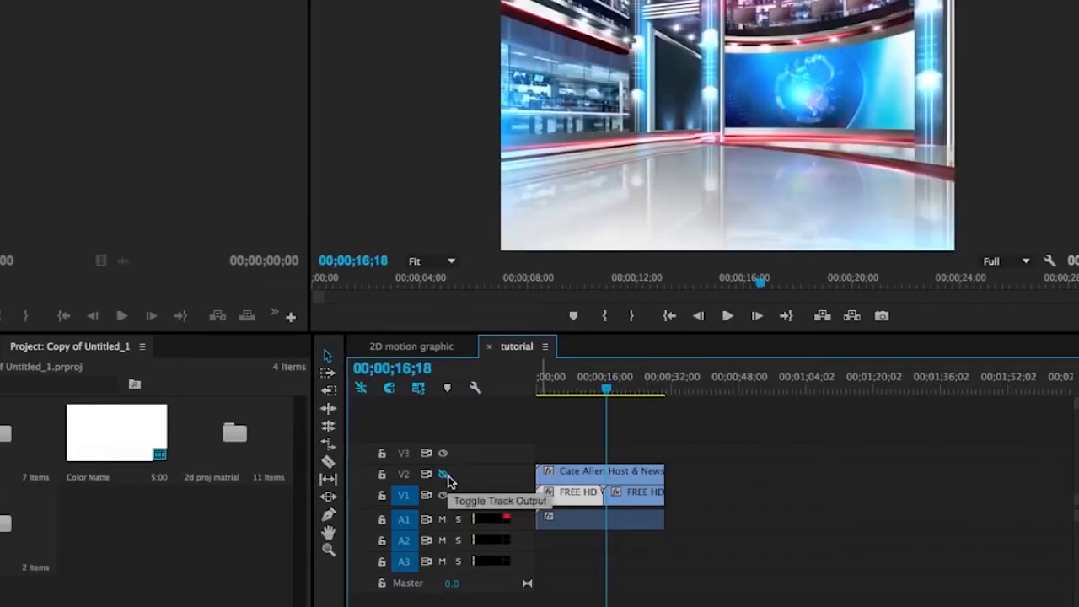
pyautogui.moveTo(608, 390); pyautogui.dragTo(624, 391)
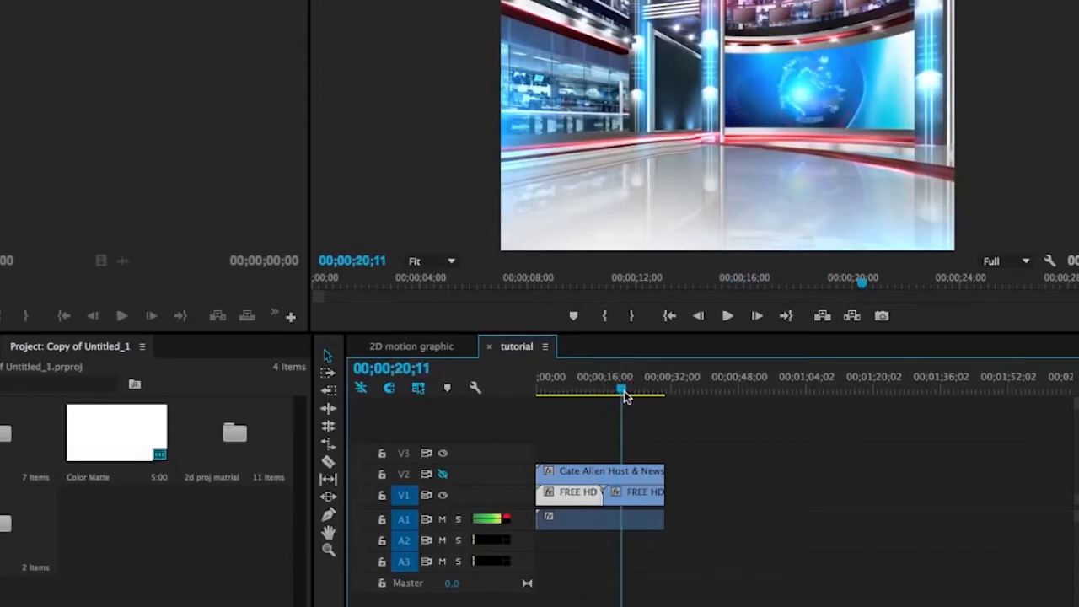
pyautogui.click(571, 391)
pyautogui.click(441, 474)
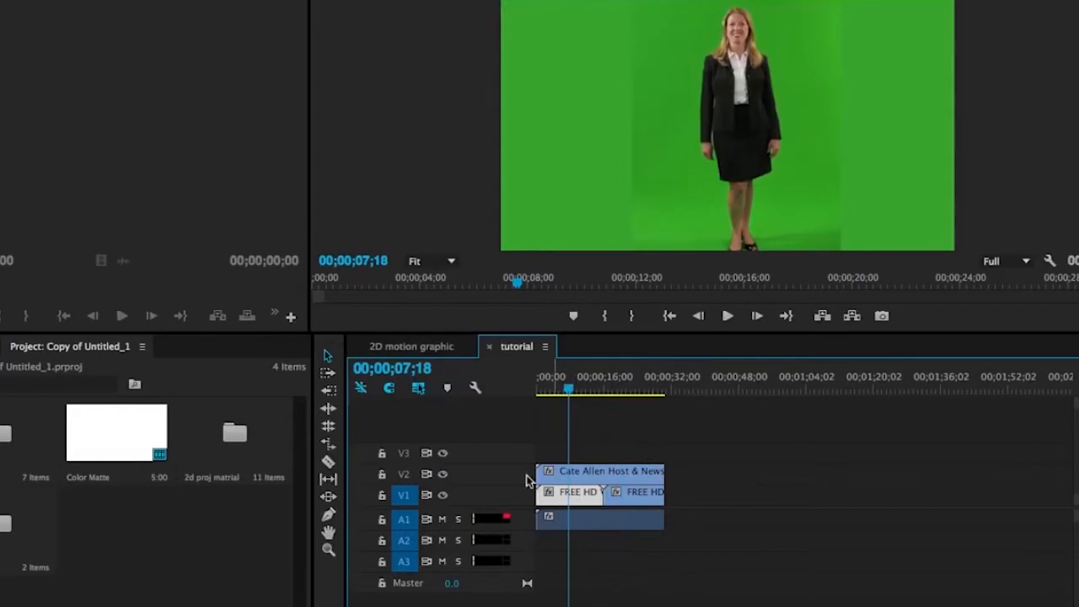
pyautogui.click(444, 476)
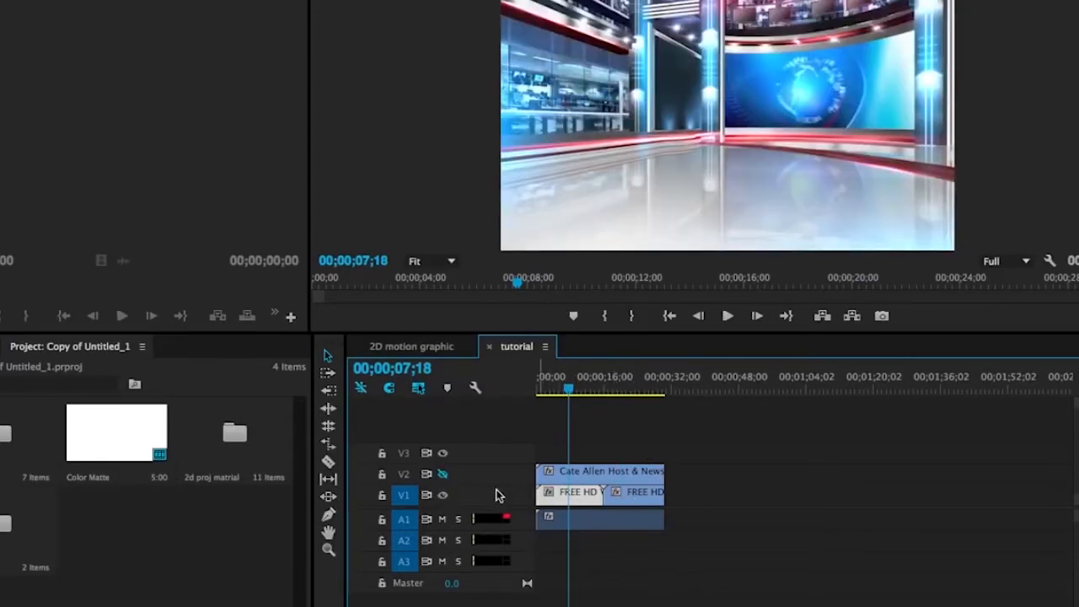
pyautogui.click(444, 476)
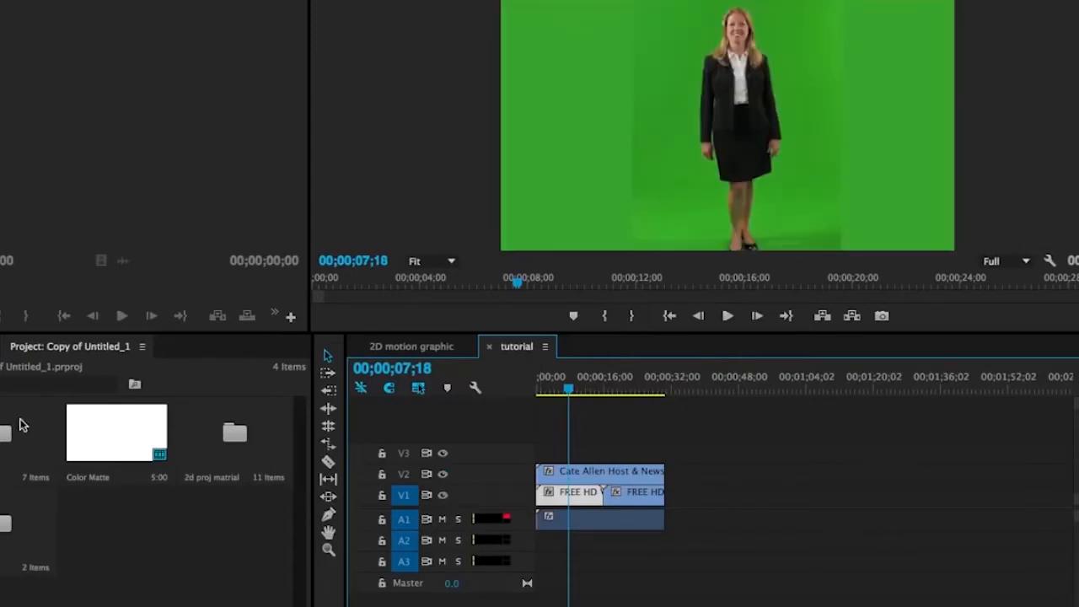
# - Search the effects for "ultra" and apply Ultra Key to the green-screen clip on V2
pyautogui.hotkey('shift', '7')
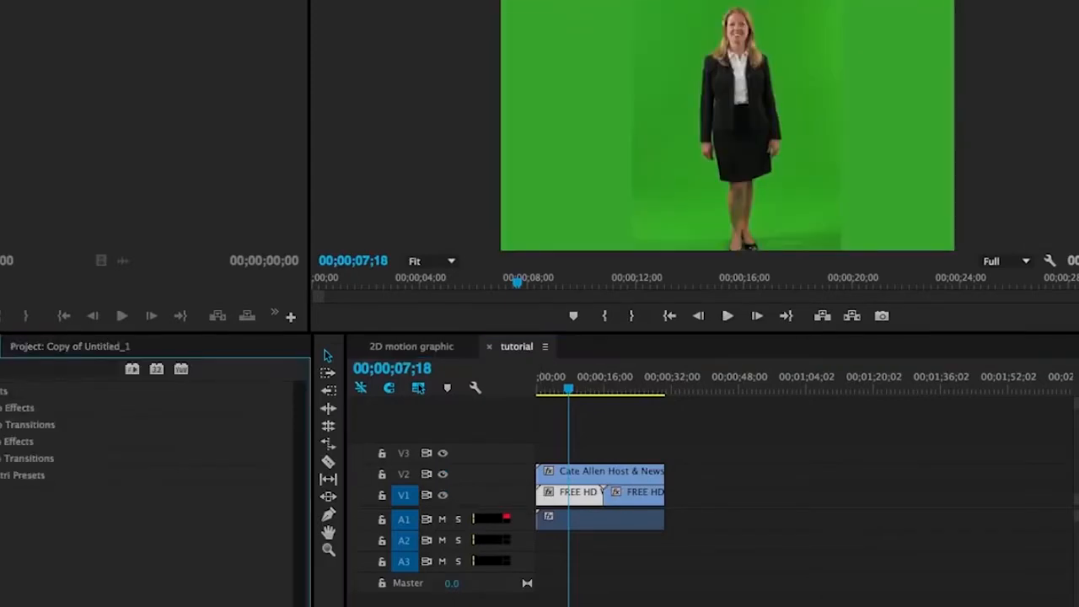
pyautogui.click(31, 373)
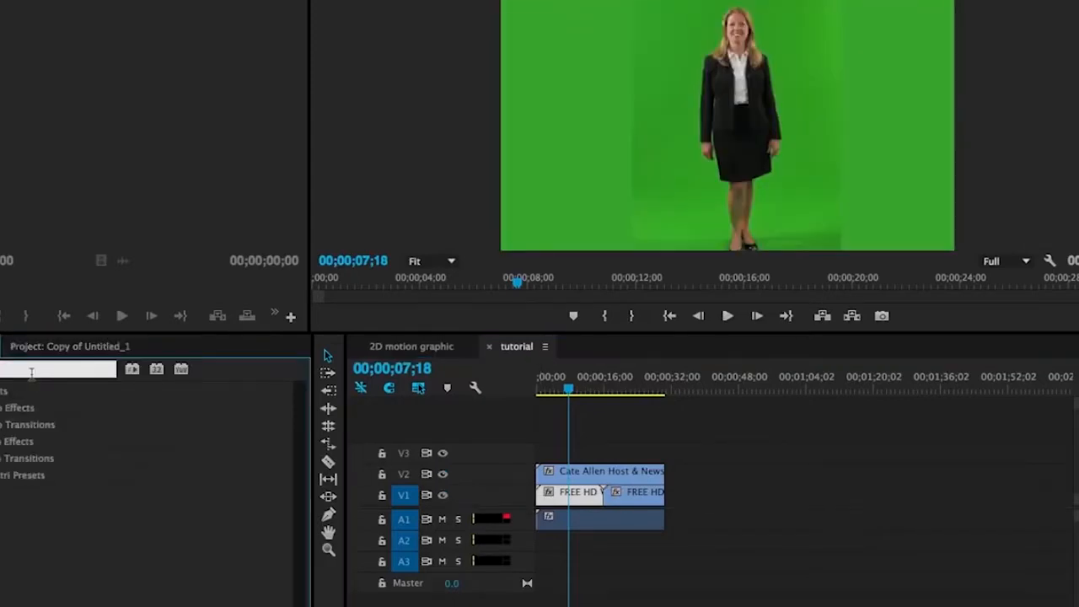
pyautogui.write('ultra')
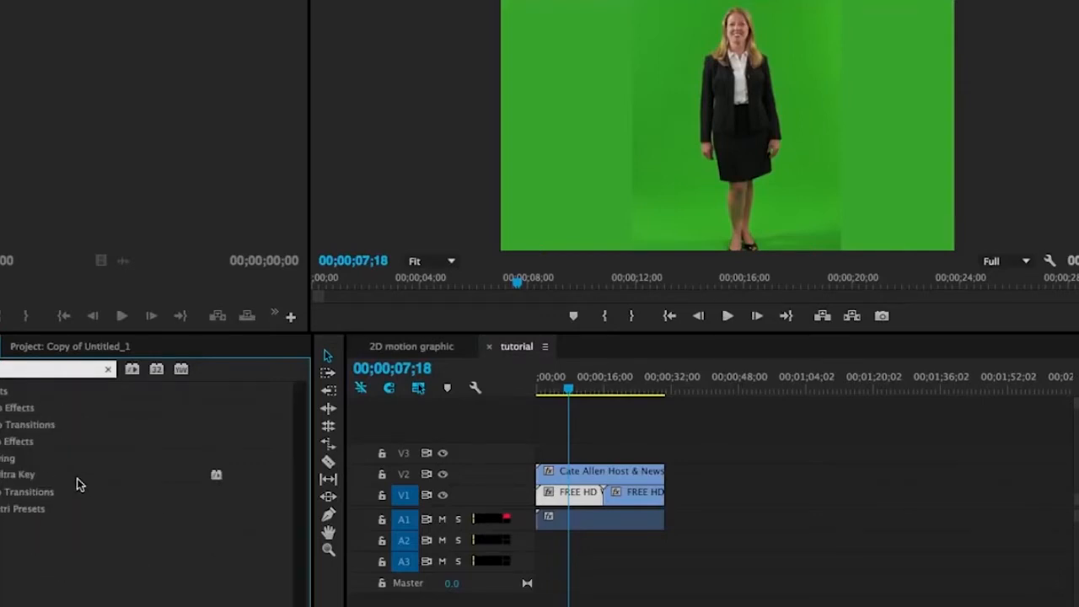
pyautogui.click(18, 479)
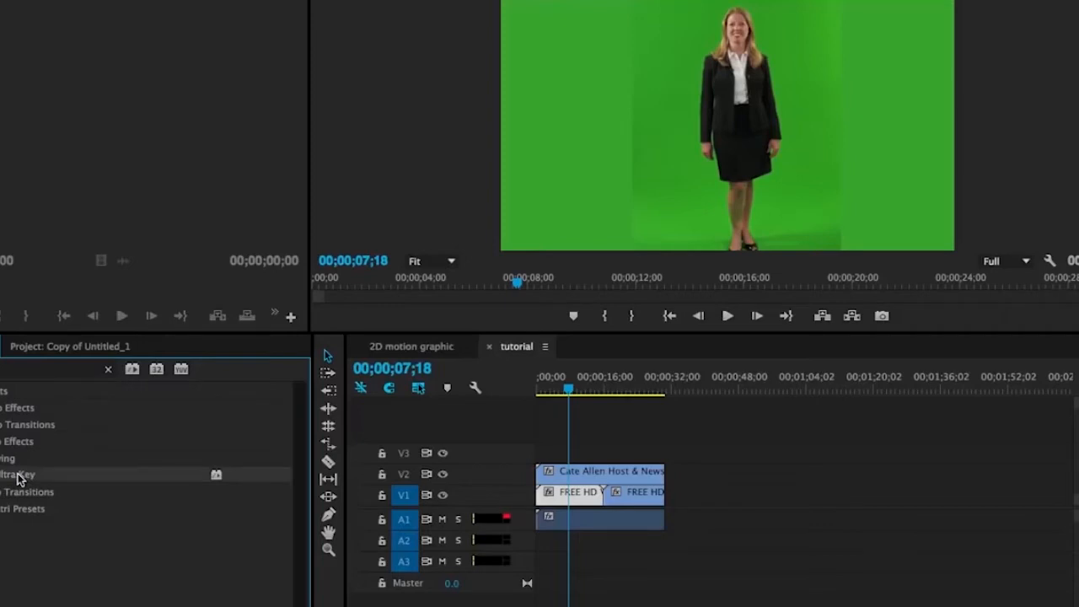
pyautogui.moveTo(18, 479); pyautogui.dragTo(592, 471)
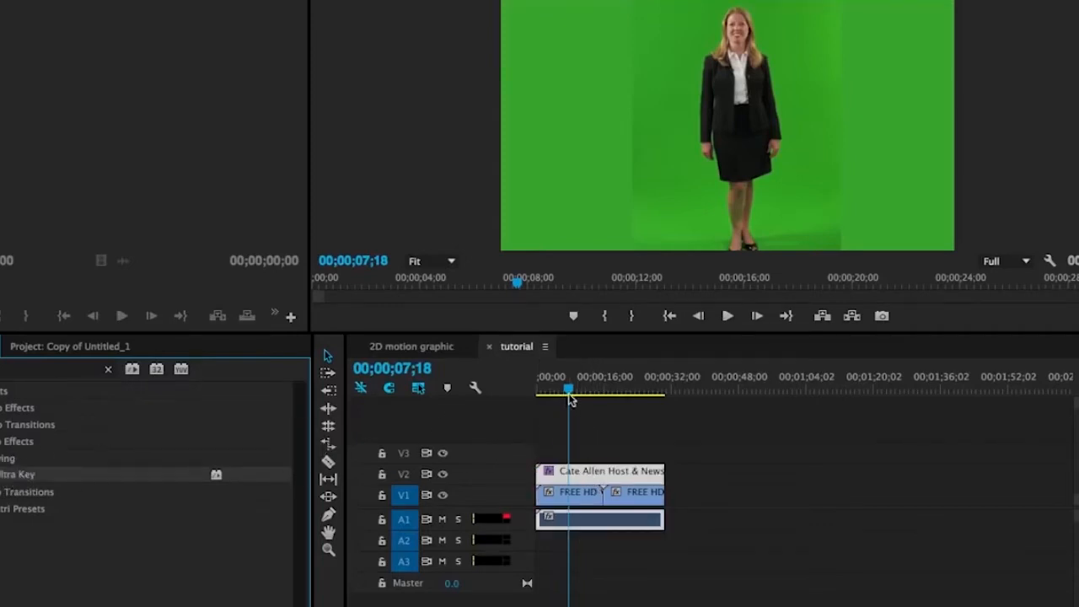
# - At 00;00;10;06, hide the V1 studio track and sample the green backdrop beside the host as Ultra Key's Key Color
pyautogui.moveTo(567, 392); pyautogui.dragTo(578, 392)
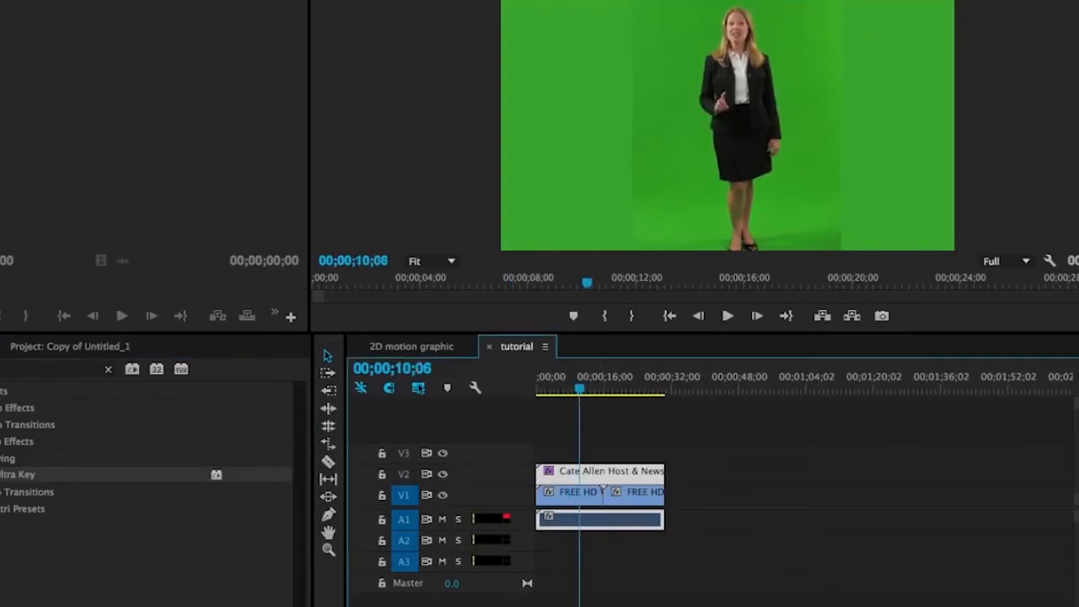
pyautogui.click(91, 2)
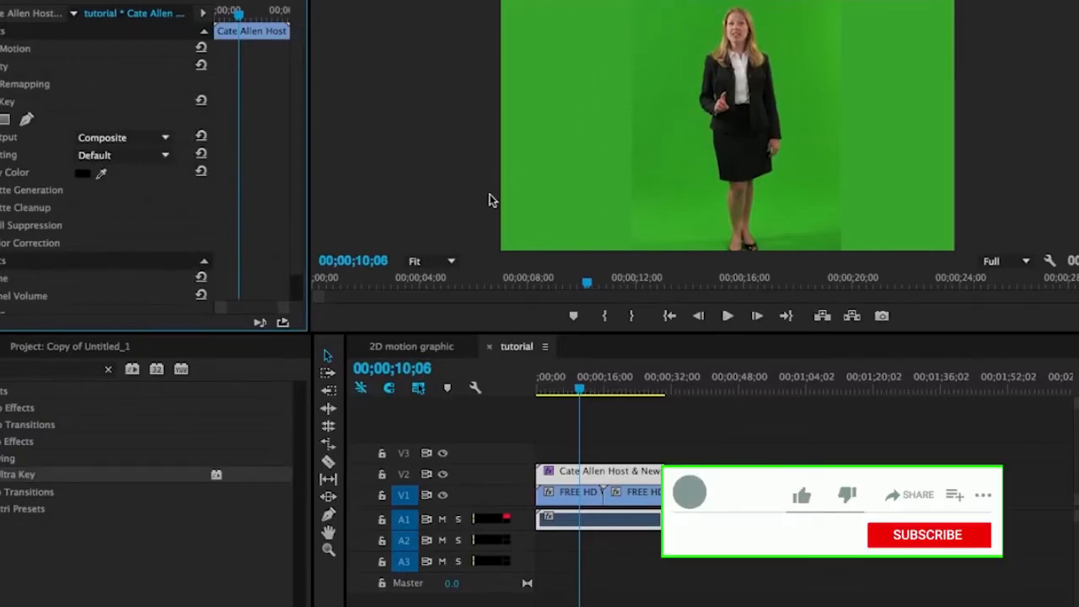
pyautogui.click(448, 504)
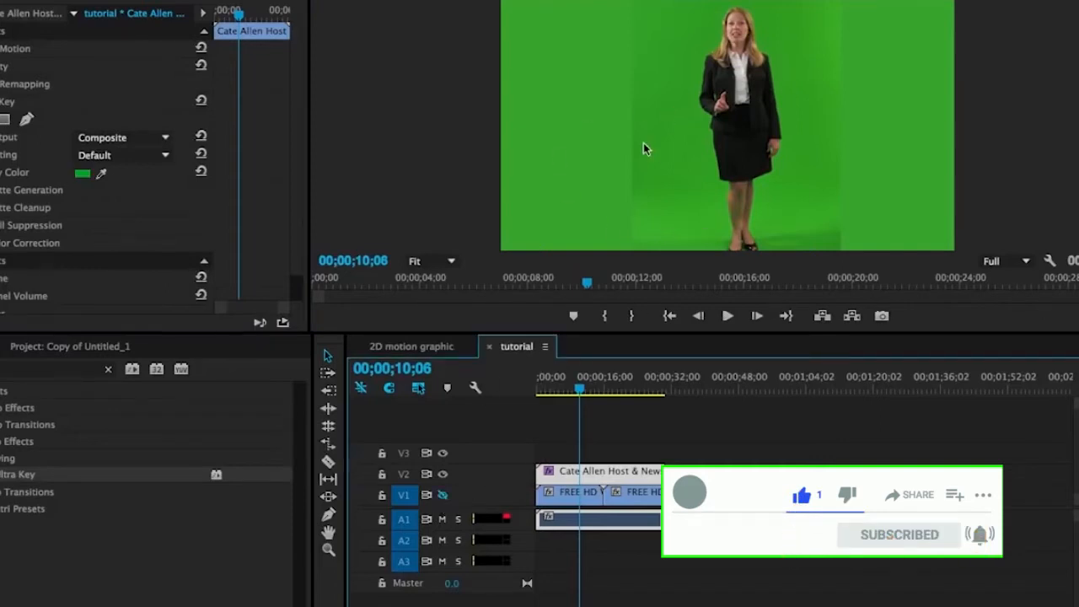
pyautogui.click(101, 173)
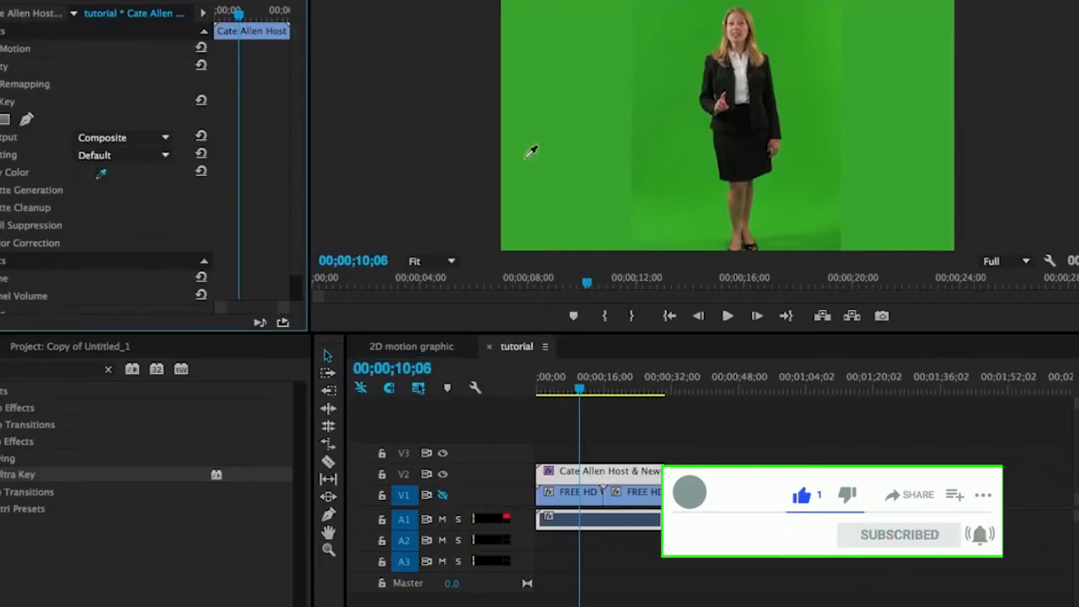
pyautogui.click(531, 150)
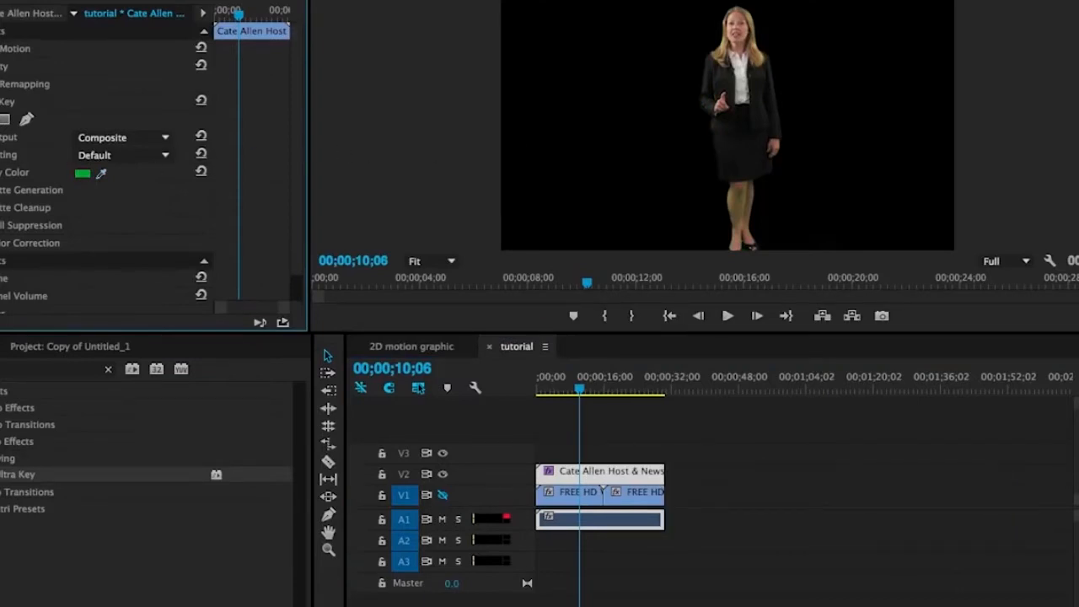
# - Compare Ultra Key's Alpha Channel and Color Channel outputs, ending on the Alpha Channel view of the matte
pyautogui.click(165, 139)
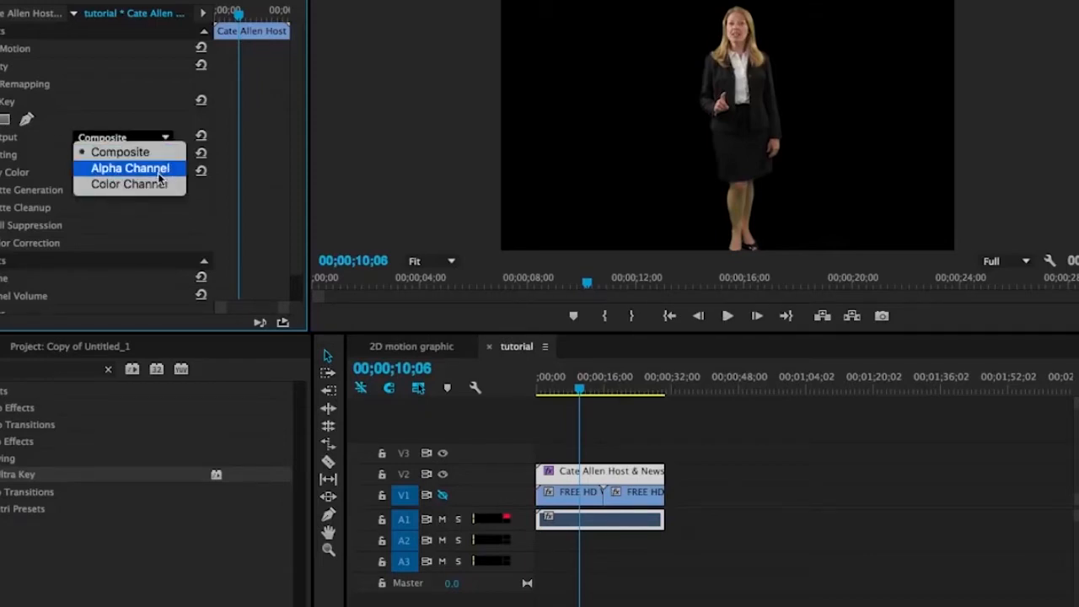
pyautogui.click(159, 173)
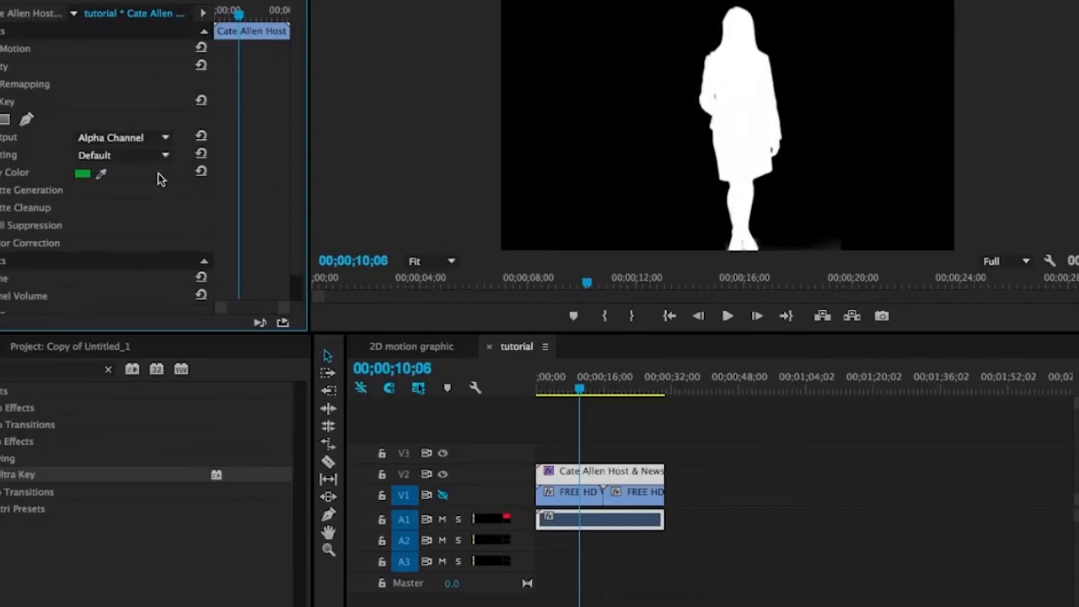
pyautogui.click(163, 138)
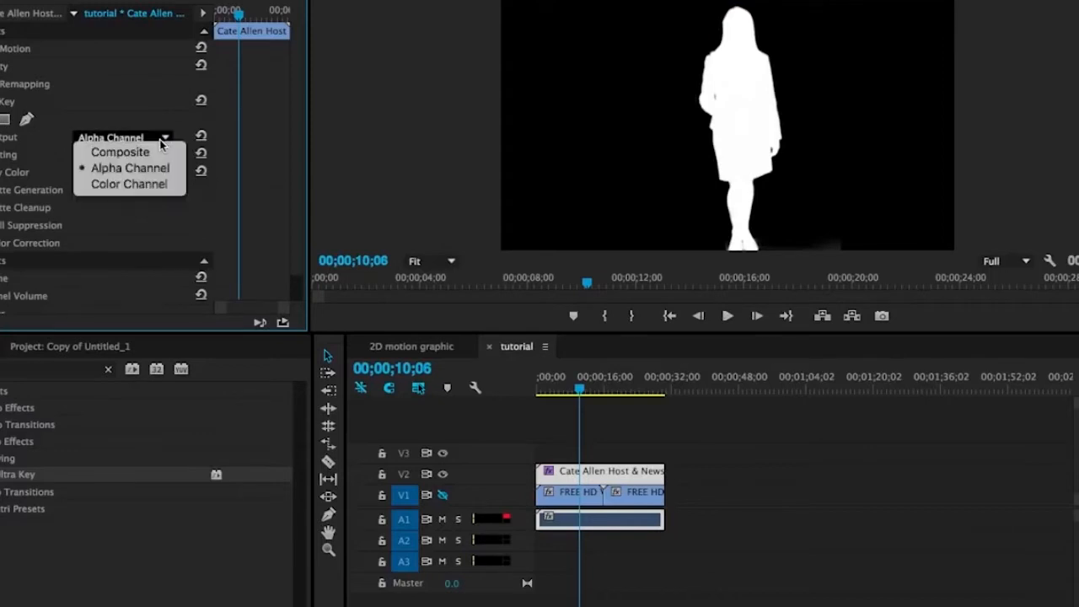
pyautogui.click(158, 186)
pyautogui.click(163, 138)
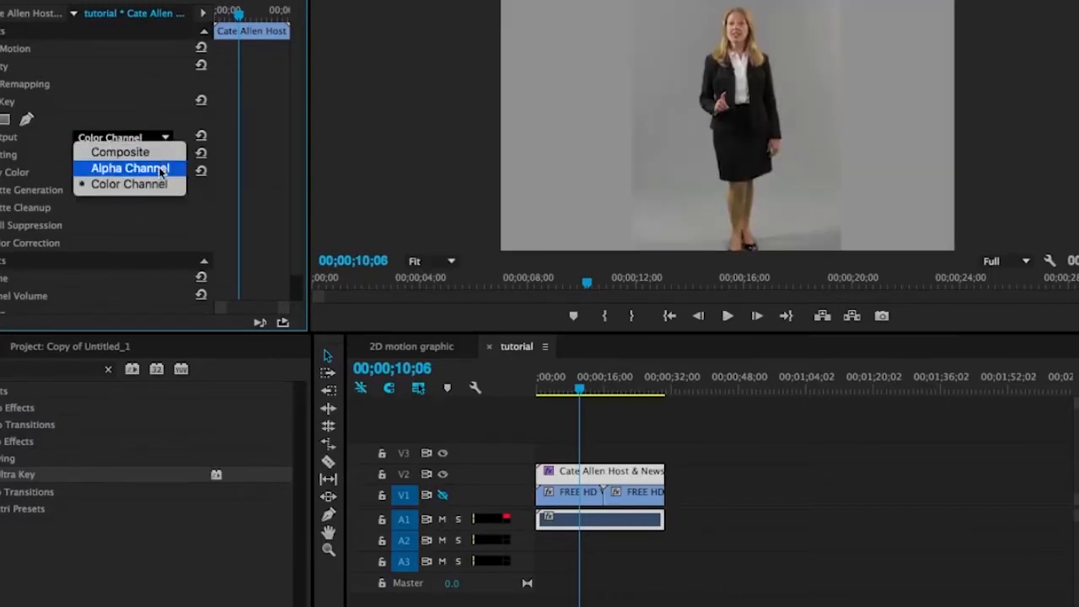
pyautogui.click(162, 170)
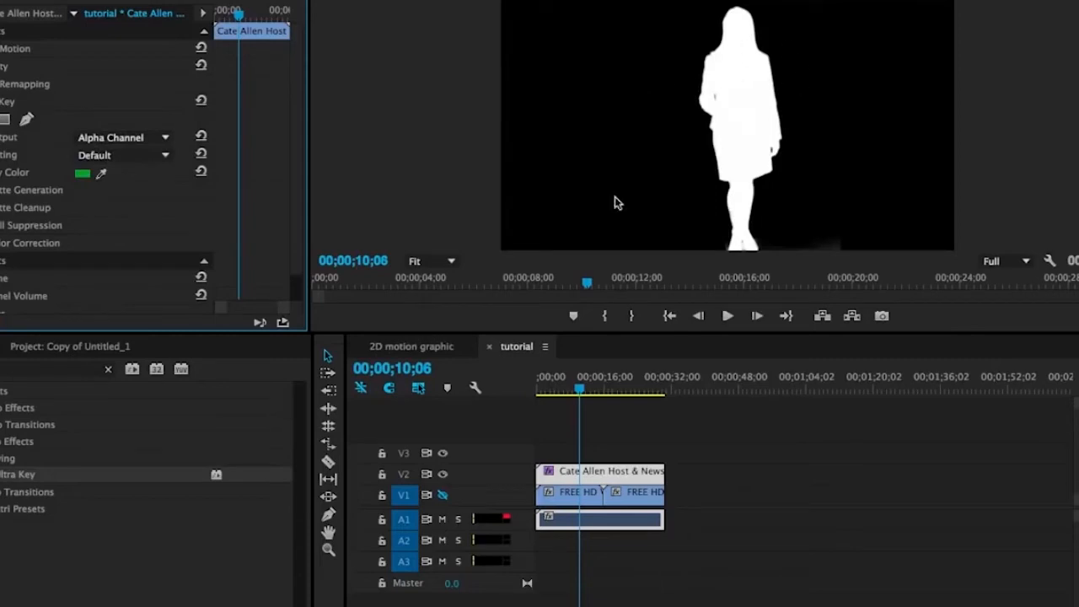
# - Set Ultra Key to Aggressive, then refine Matte Generation with Transparency at 25 and an adjusted Highlight
pyautogui.click(163, 157)
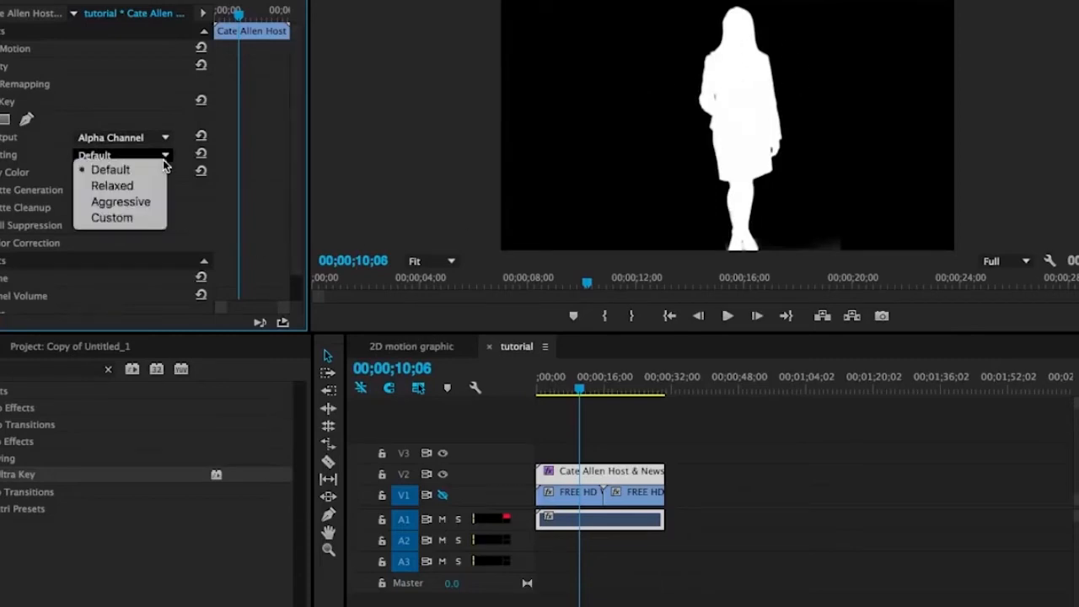
pyautogui.click(147, 204)
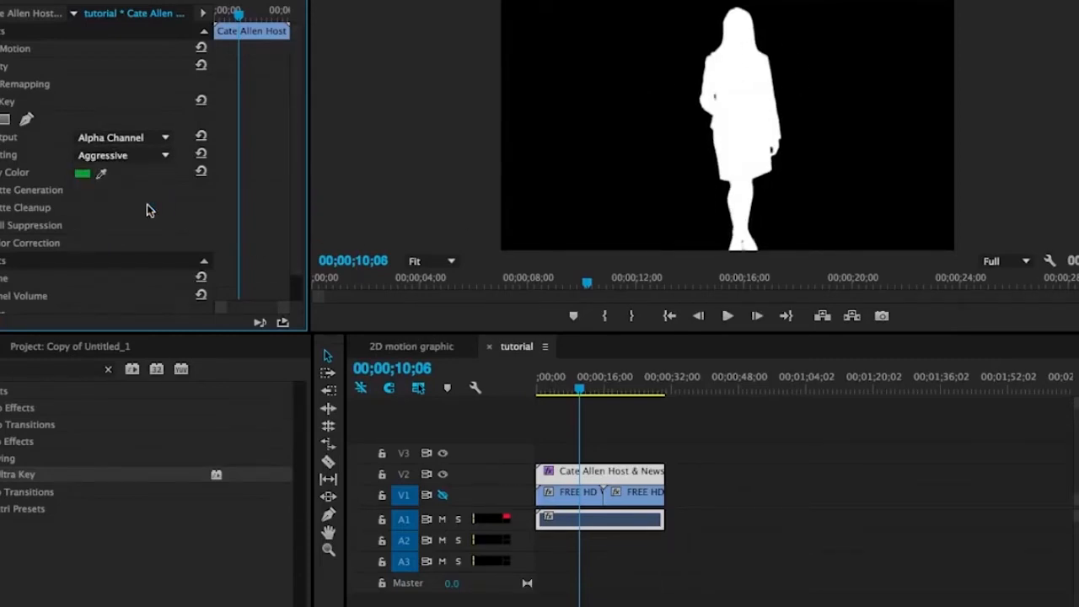
pyautogui.click(34, 190)
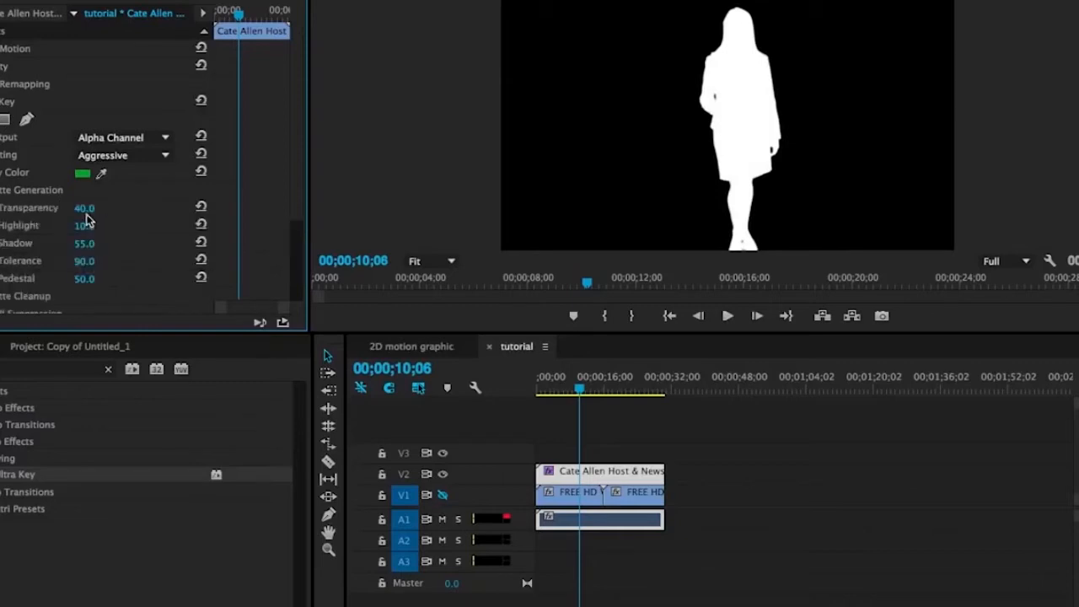
pyautogui.moveTo(83, 207); pyautogui.dragTo(80, 207)
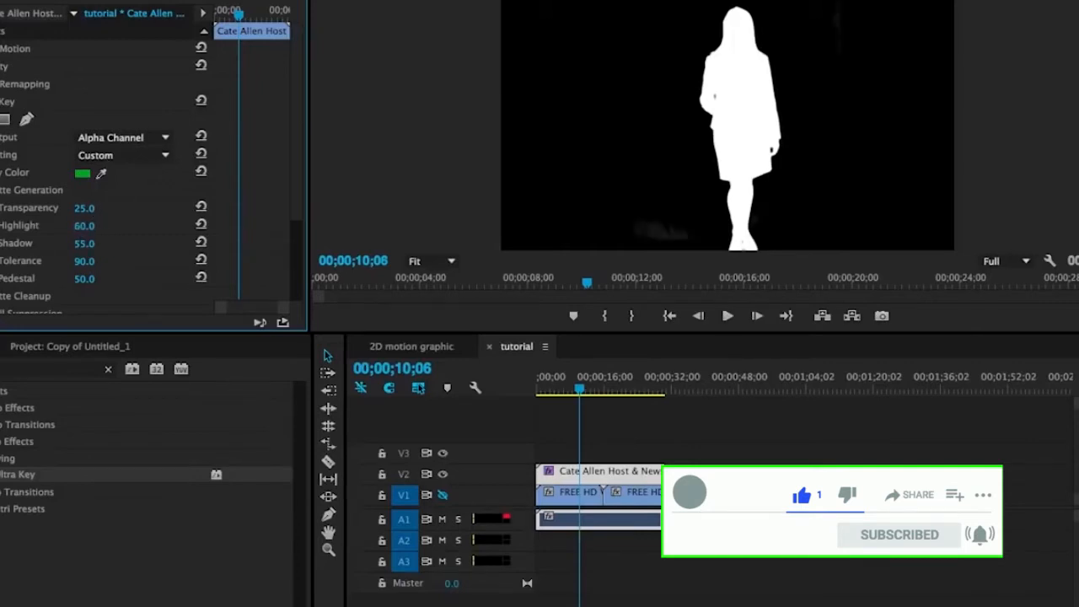
pyautogui.moveTo(85, 225); pyautogui.dragTo(79, 225)
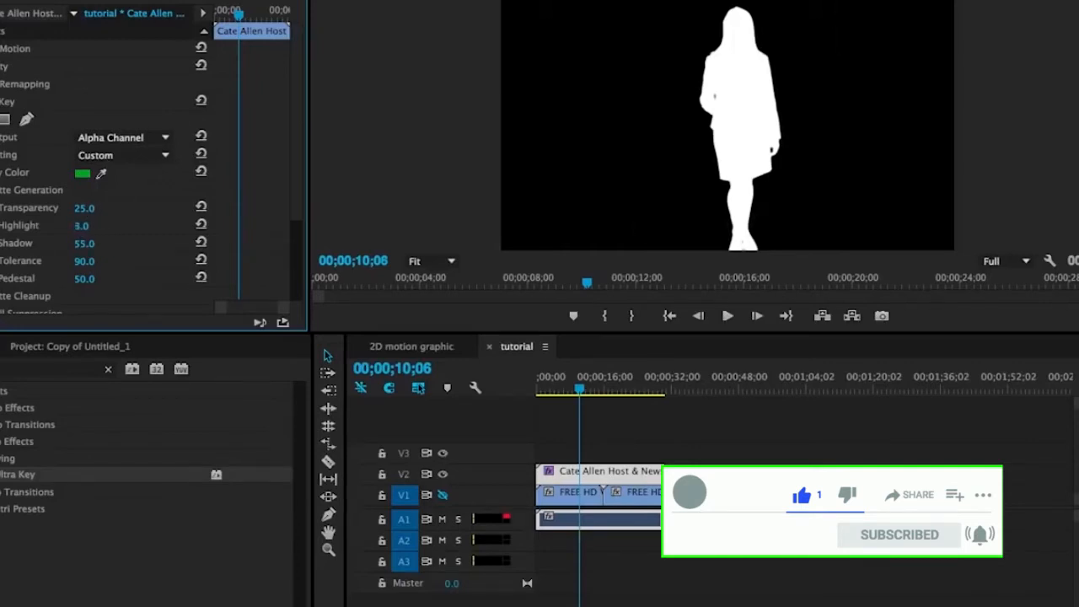
pyautogui.moveTo(83, 226); pyautogui.dragTo(94, 226)
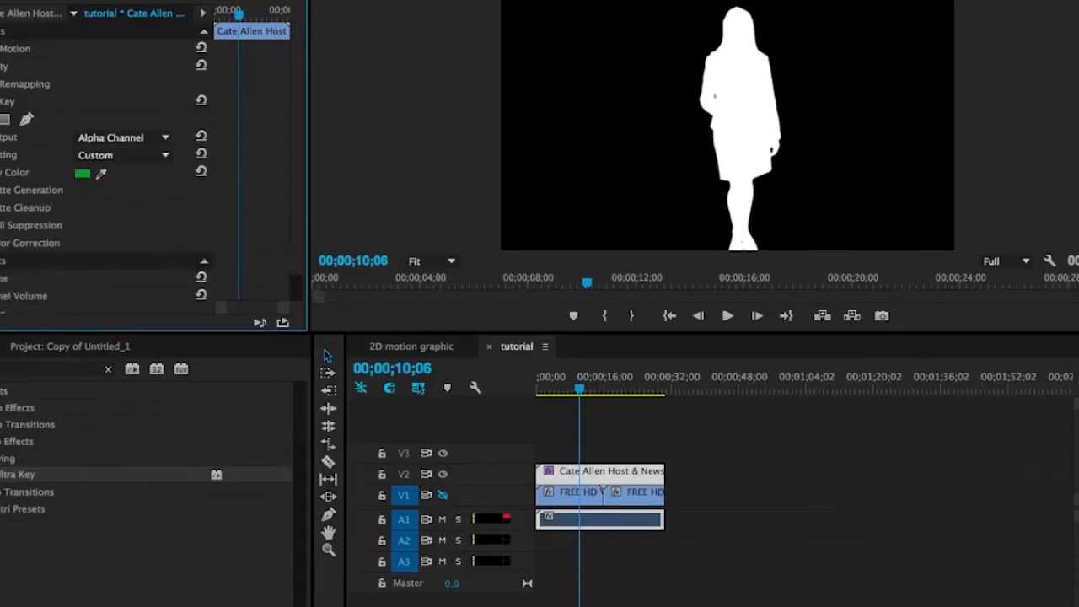
# - Set Ultra Key's Matte Cleanup to Choke 33 and Soften 20
pyautogui.click(7, 208)
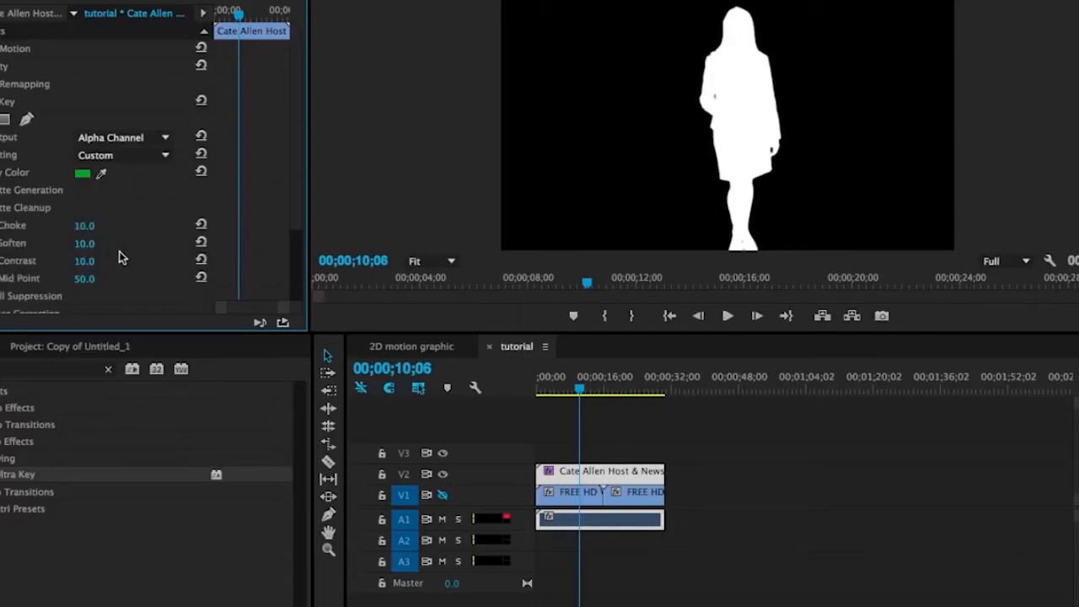
pyautogui.moveTo(84, 225); pyautogui.dragTo(108, 225)
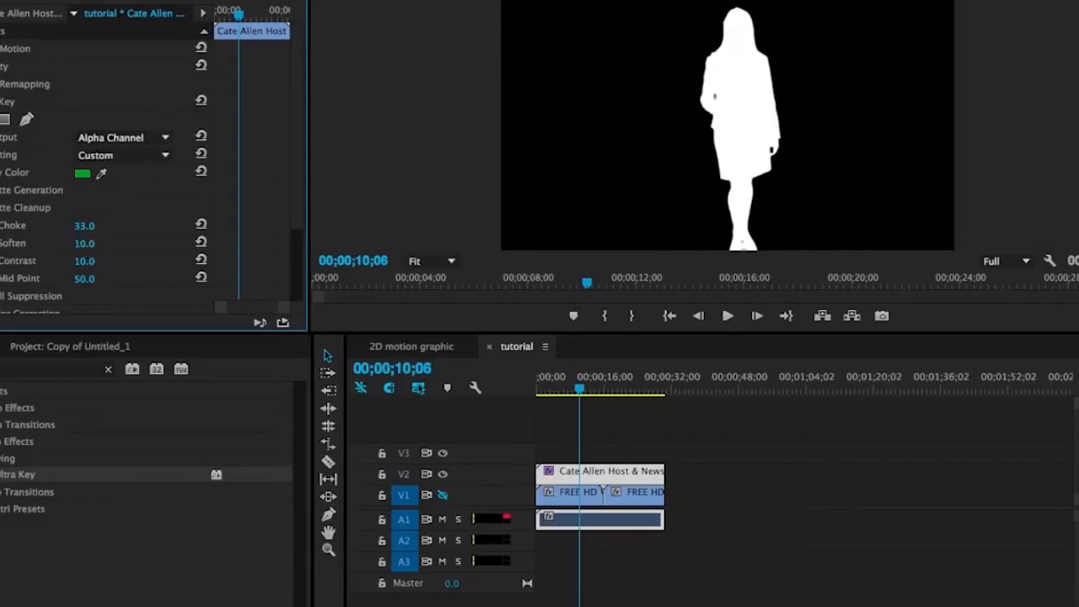
pyautogui.moveTo(84, 243)
pyautogui.mouseDown()
pyautogui.moveTo(113, 243)
pyautogui.moveTo(101, 243)
pyautogui.mouseUp()
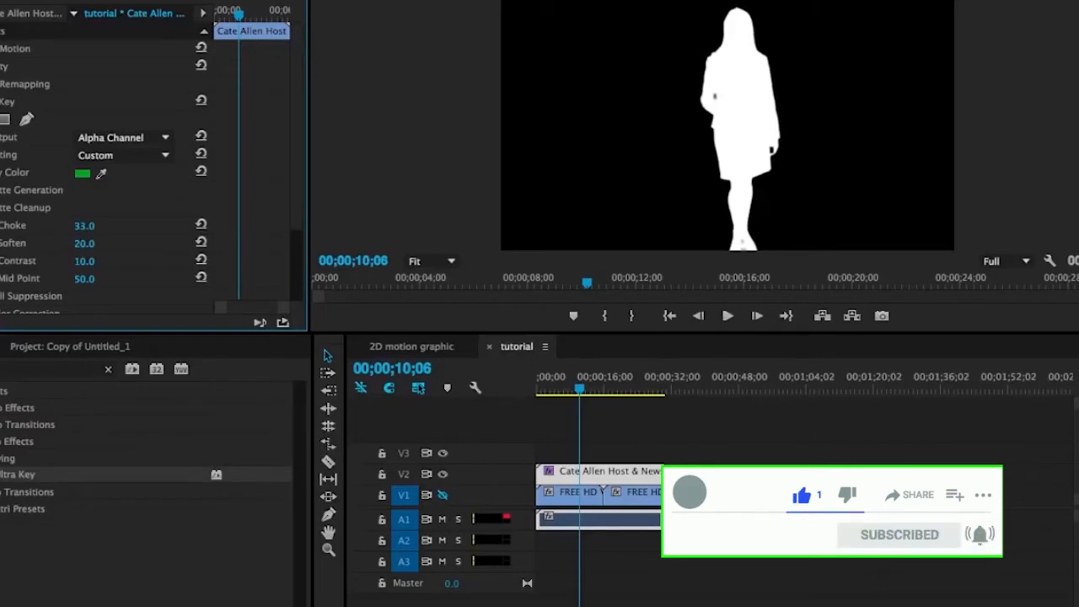
pyautogui.click(1, 207)
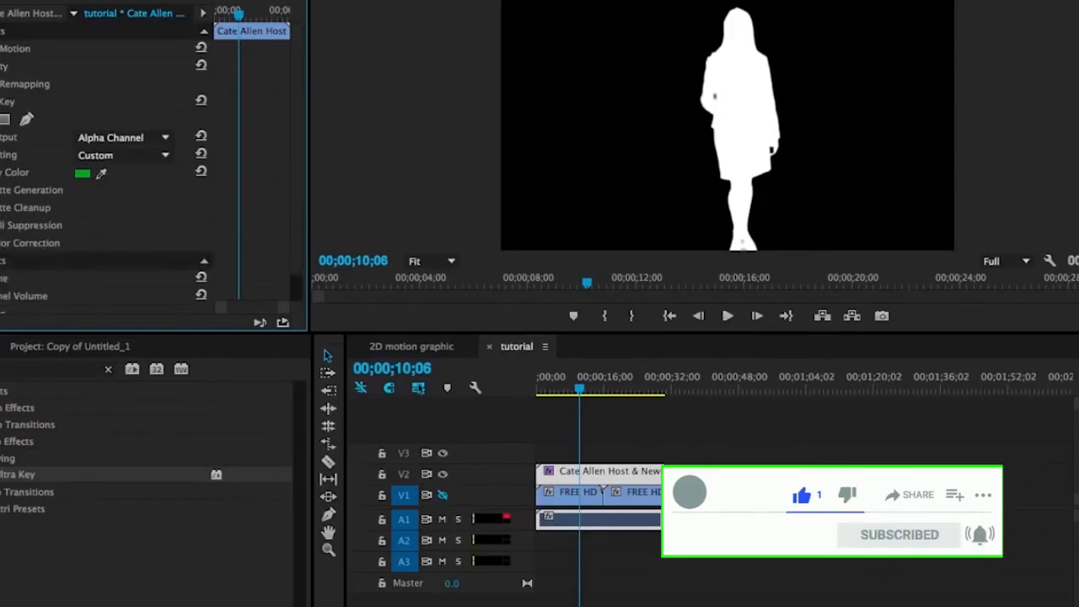
# - Return Ultra Key's output to Composite and turn the V1 studio background back on
pyautogui.click(163, 155)
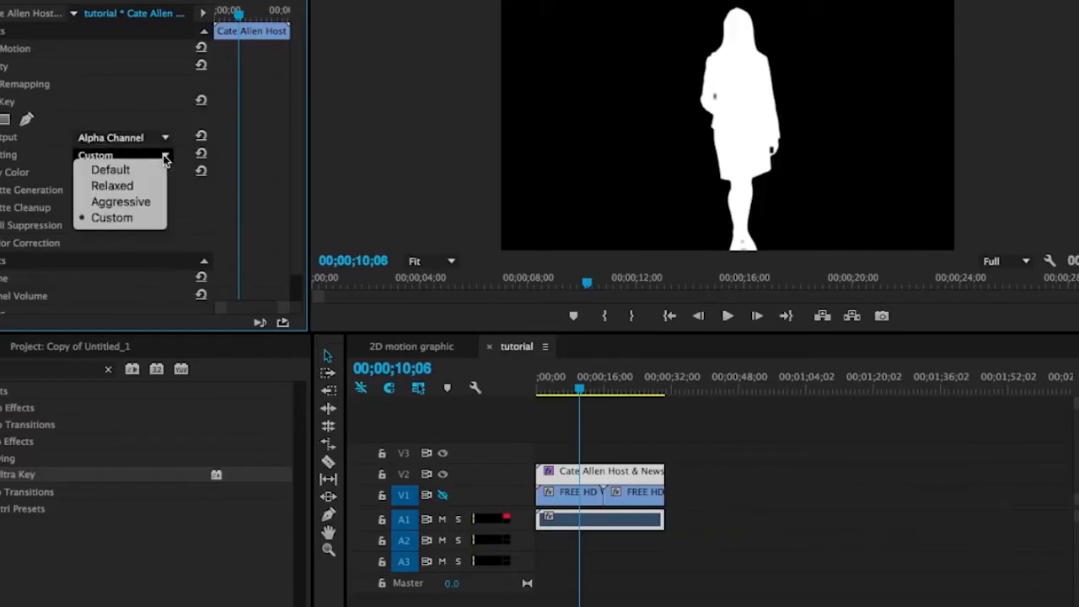
pyautogui.click(160, 146)
pyautogui.click(161, 144)
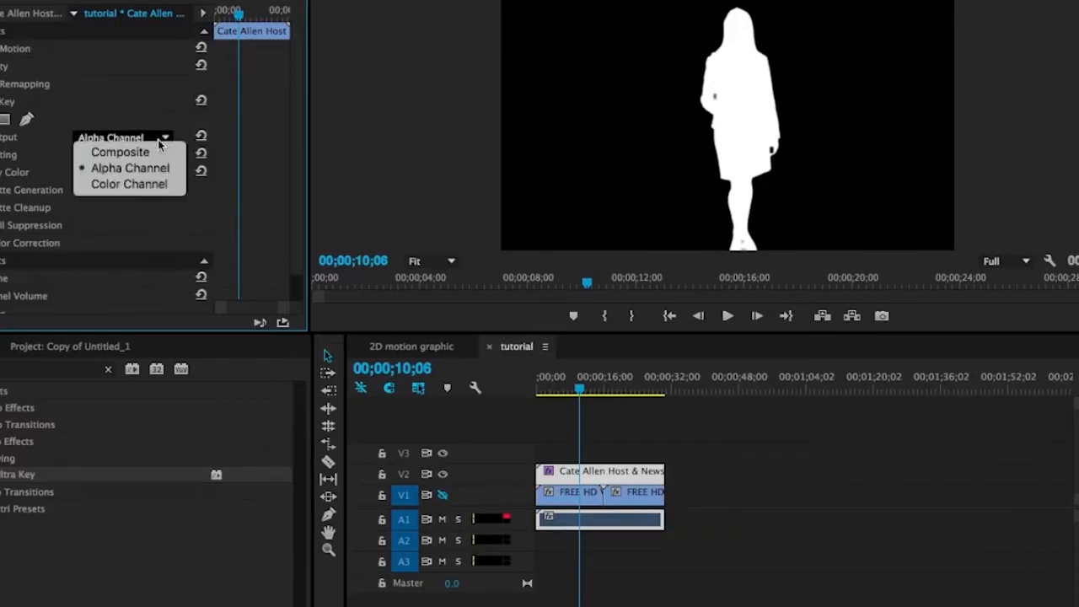
pyautogui.click(141, 155)
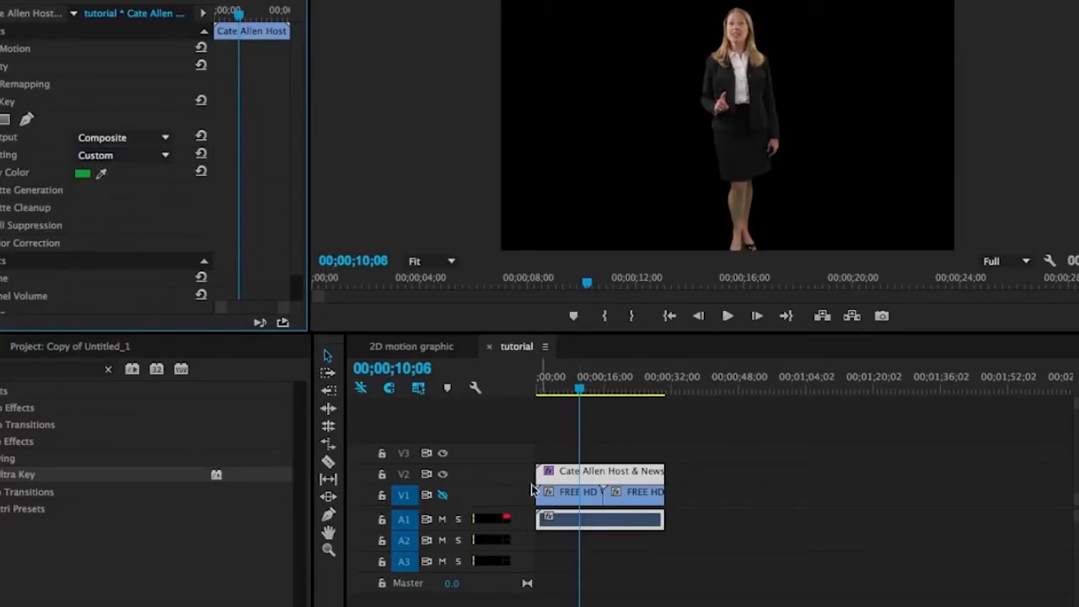
pyautogui.click(444, 496)
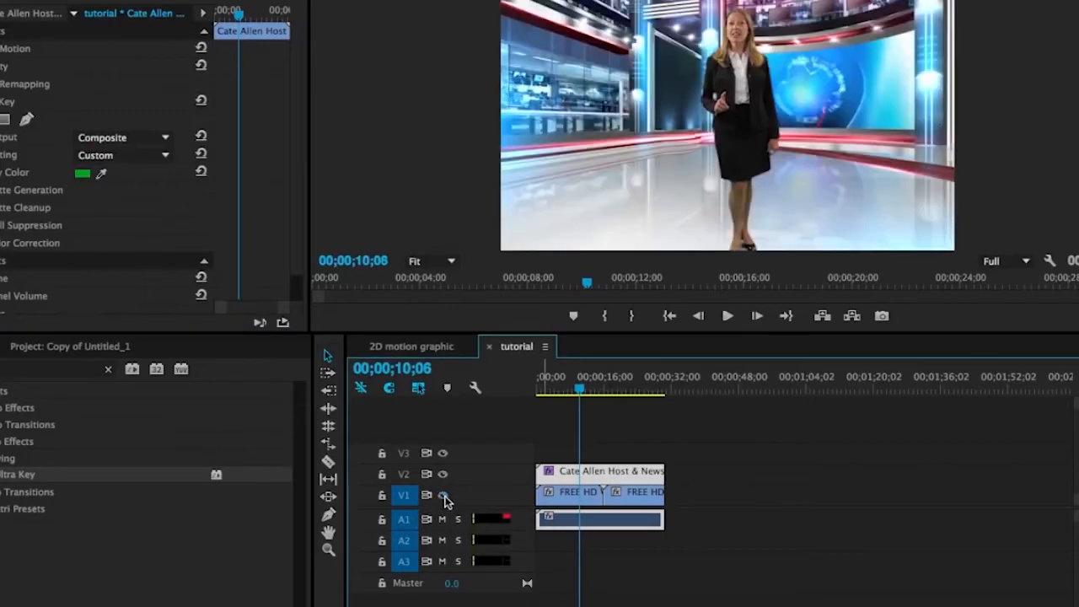
# - Scale the keyed host clip to 89, position it at 307, 269 over the studio floor, and save the project
pyautogui.click(673, 336)
pyautogui.moveTo(673, 336); pyautogui.dragTo(697, 504)
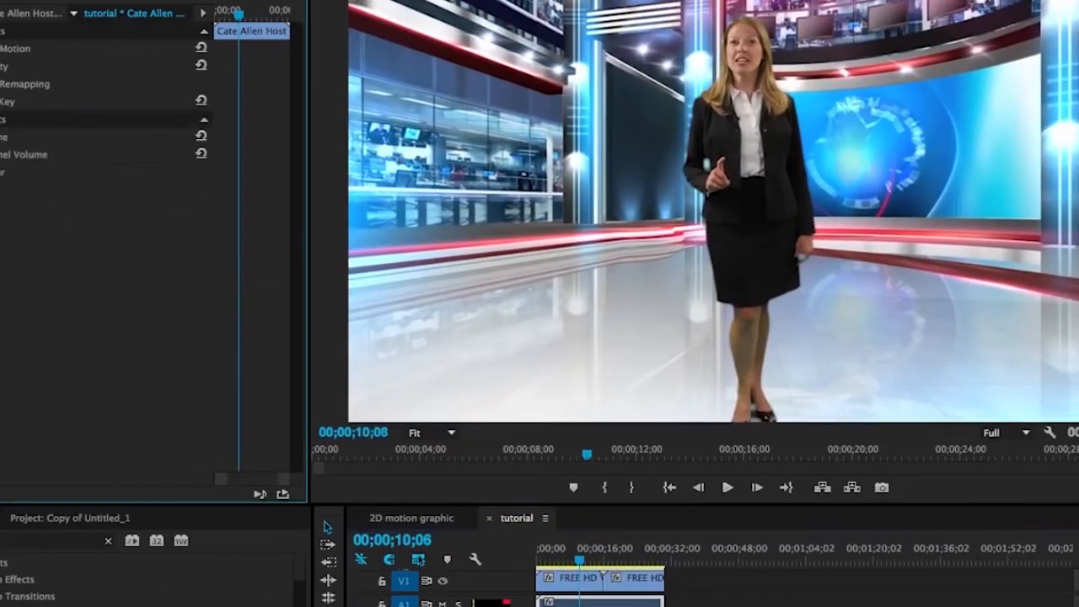
pyautogui.click(2, 49)
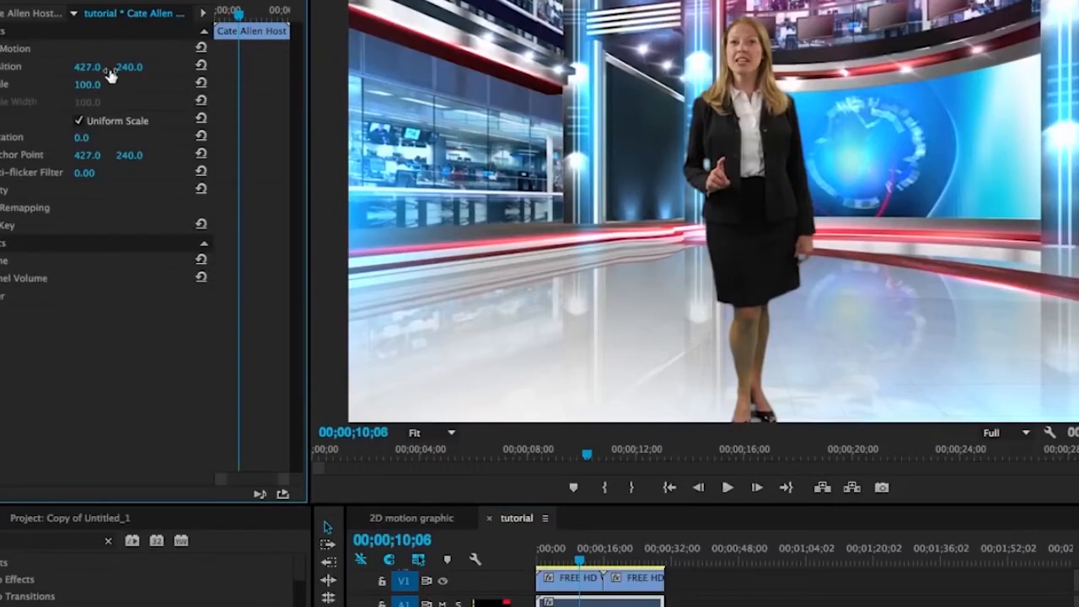
pyautogui.moveTo(87, 84); pyautogui.dragTo(66, 84)
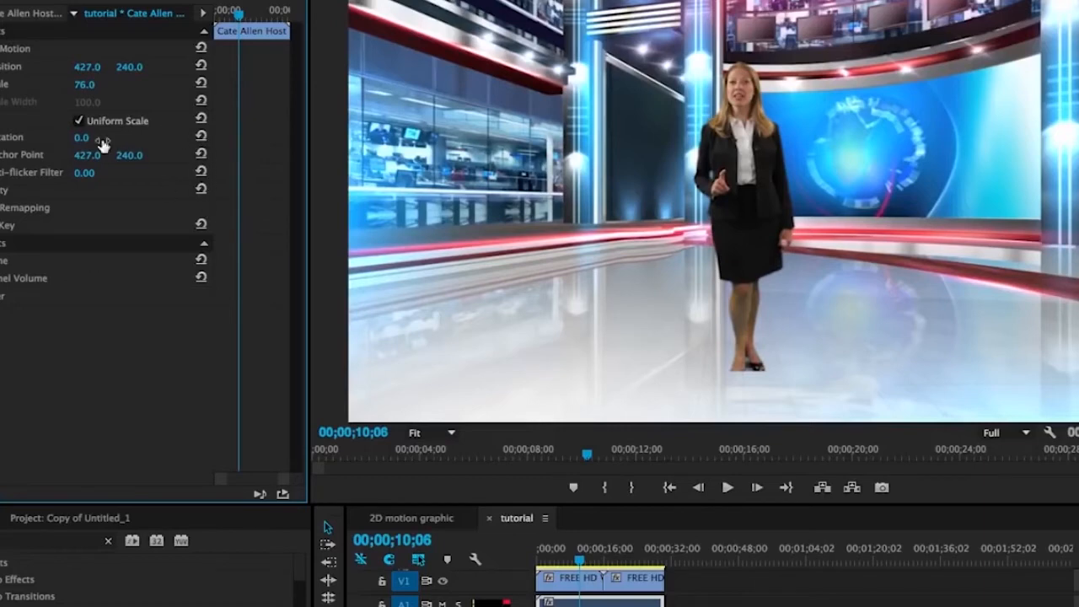
pyautogui.moveTo(87, 67); pyautogui.dragTo(57, 67)
pyautogui.moveTo(122, 69)
pyautogui.mouseDown()
pyautogui.moveTo(144, 70)
pyautogui.moveTo(93, 69)
pyautogui.moveTo(104, 69)
pyautogui.moveTo(88, 85)
pyautogui.moveTo(113, 67)
pyautogui.mouseUp()
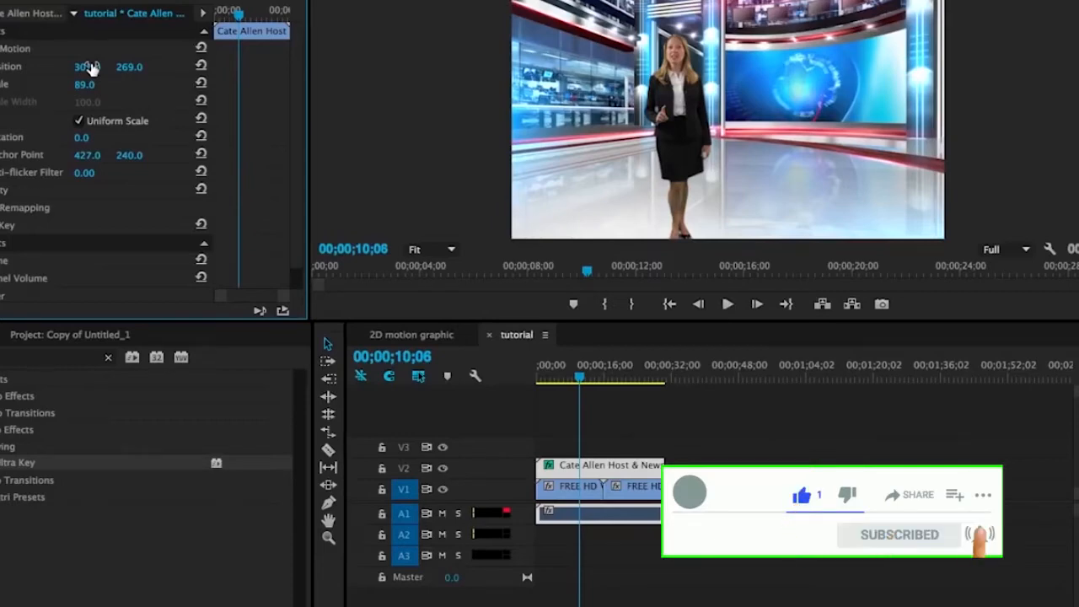
pyautogui.hotkey('ctrl', 's')
pyautogui.click(2, 48)
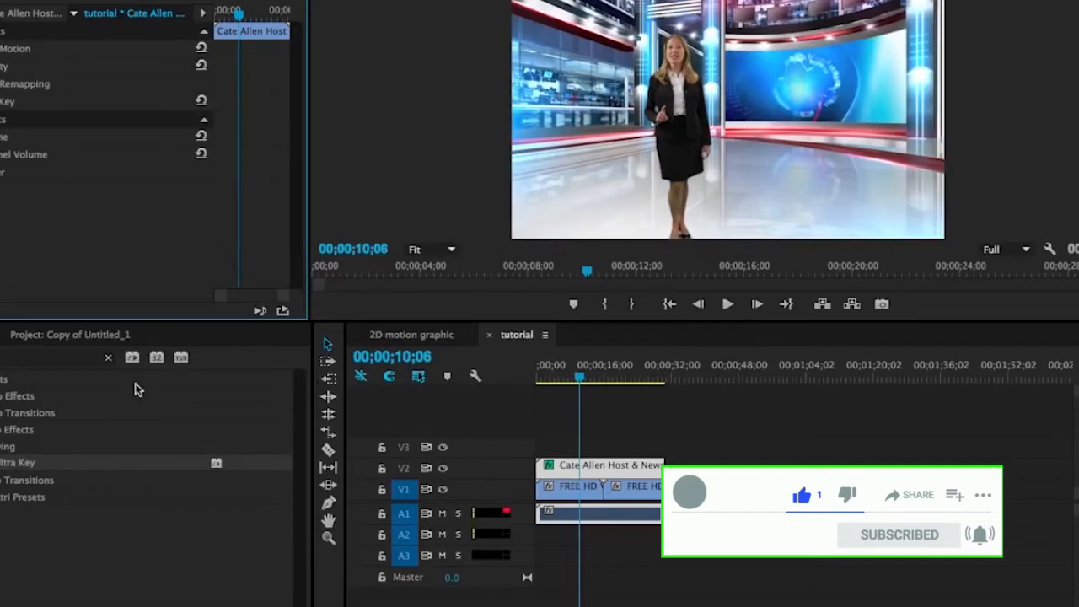
# - Search the effects for "fli", duplicate the host clip onto V3, apply Vertical Flip to the V2 copy, and hide V3
pyautogui.click(111, 360)
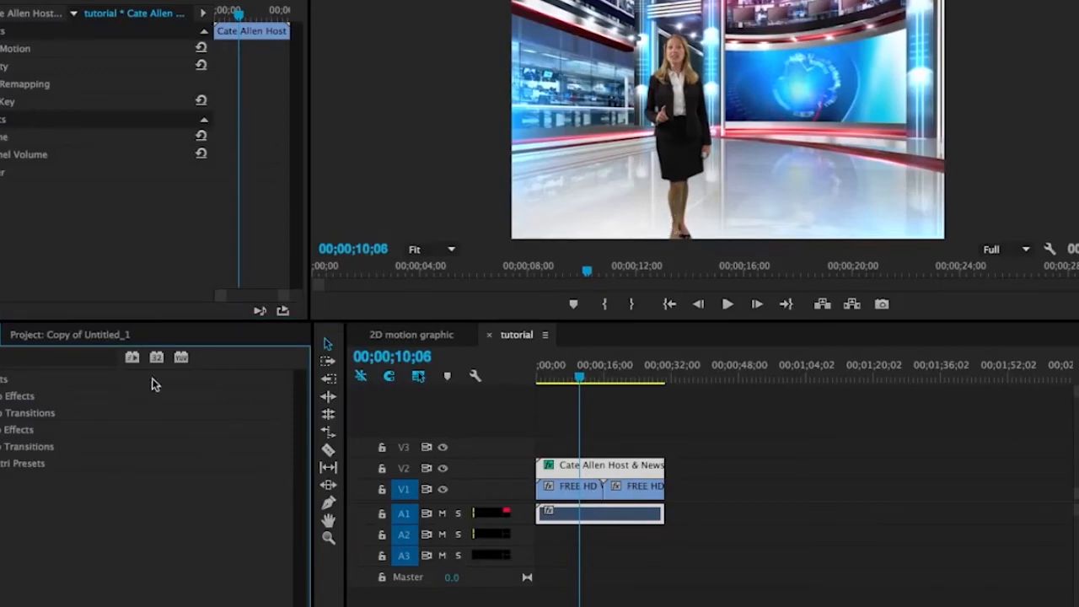
pyautogui.click(17, 356)
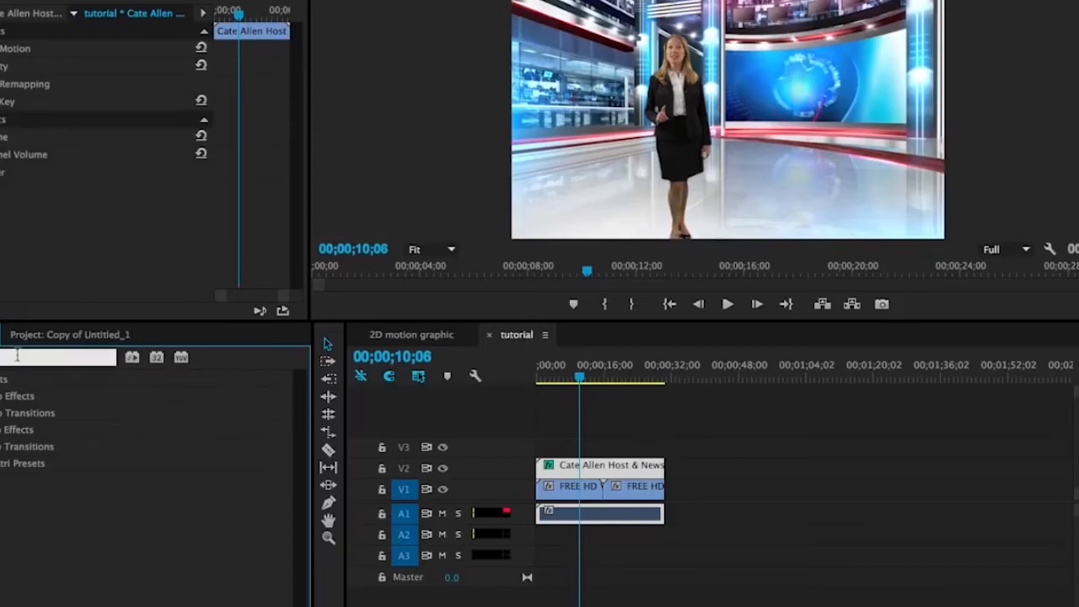
pyautogui.write('fl')
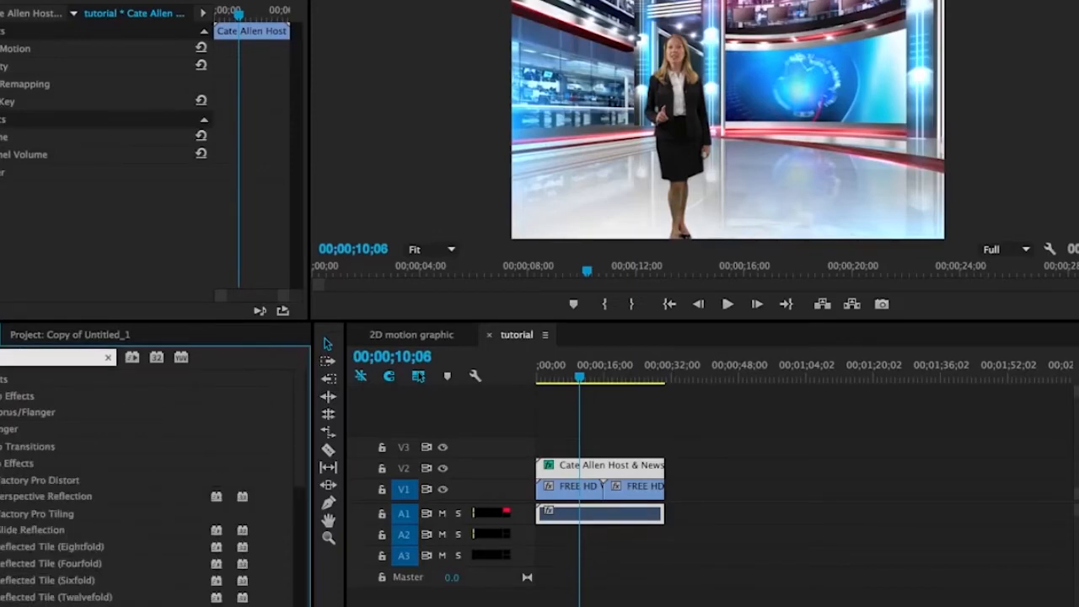
pyautogui.write('i')
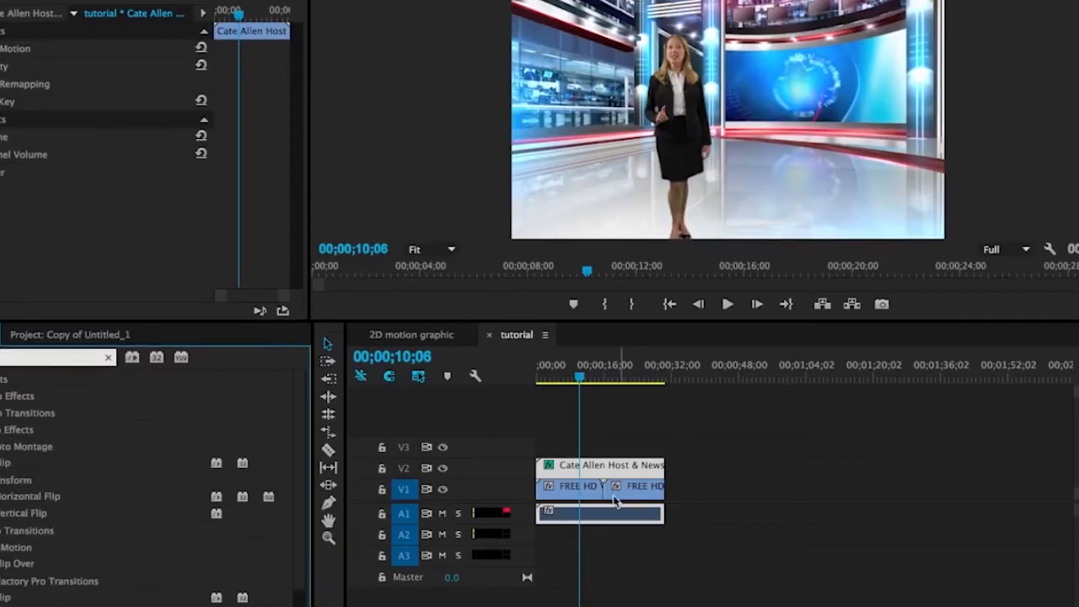
pyautogui.moveTo(602, 468); pyautogui.dragTo(572, 466)
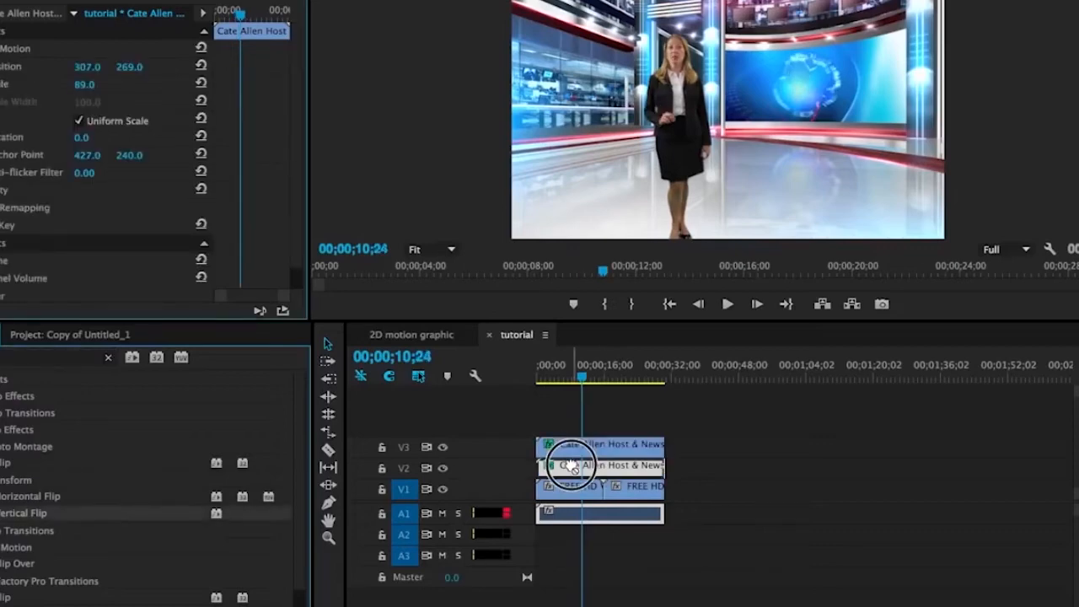
pyautogui.click(444, 449)
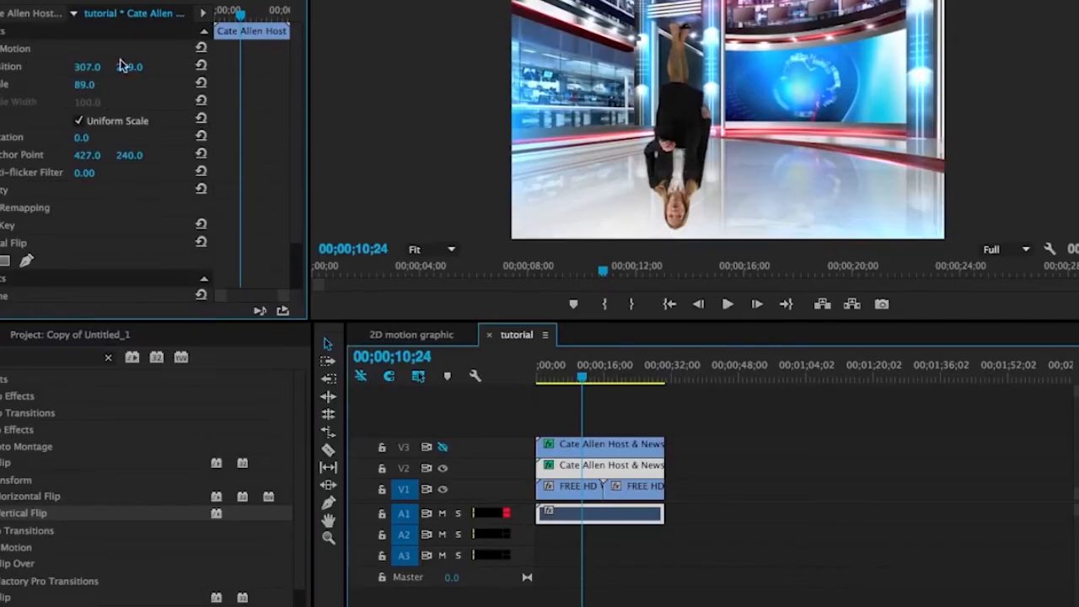
# - Lower the flipped V2 copy to position 384, 647 at scale 81, and set the V3 host clip to position 297, 283 and scale 69
pyautogui.moveTo(125, 73); pyautogui.dragTo(463, 73)
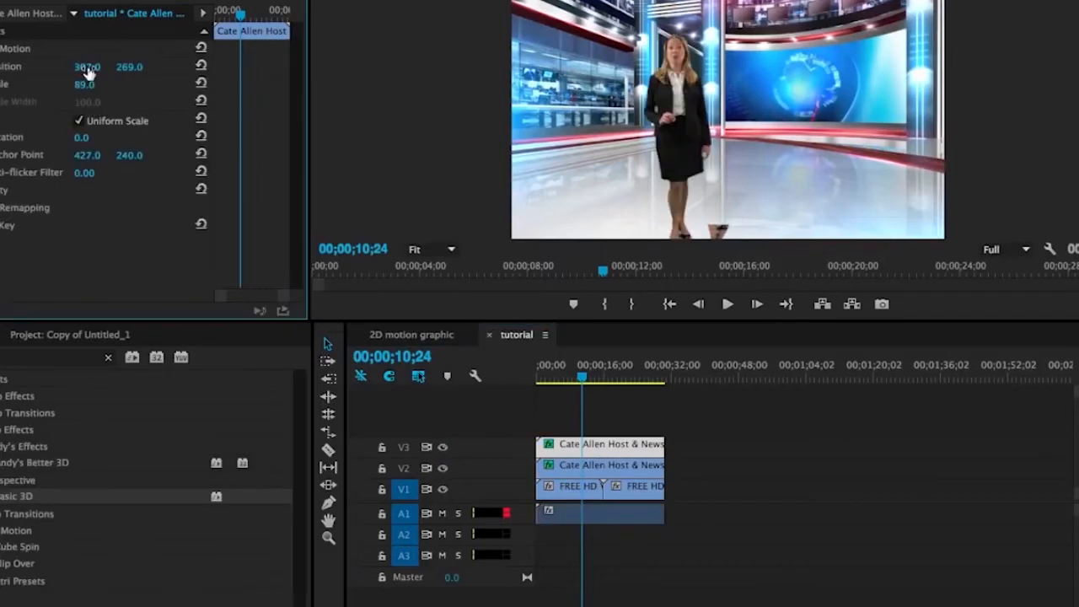
pyautogui.moveTo(88, 73); pyautogui.dragTo(163, 67)
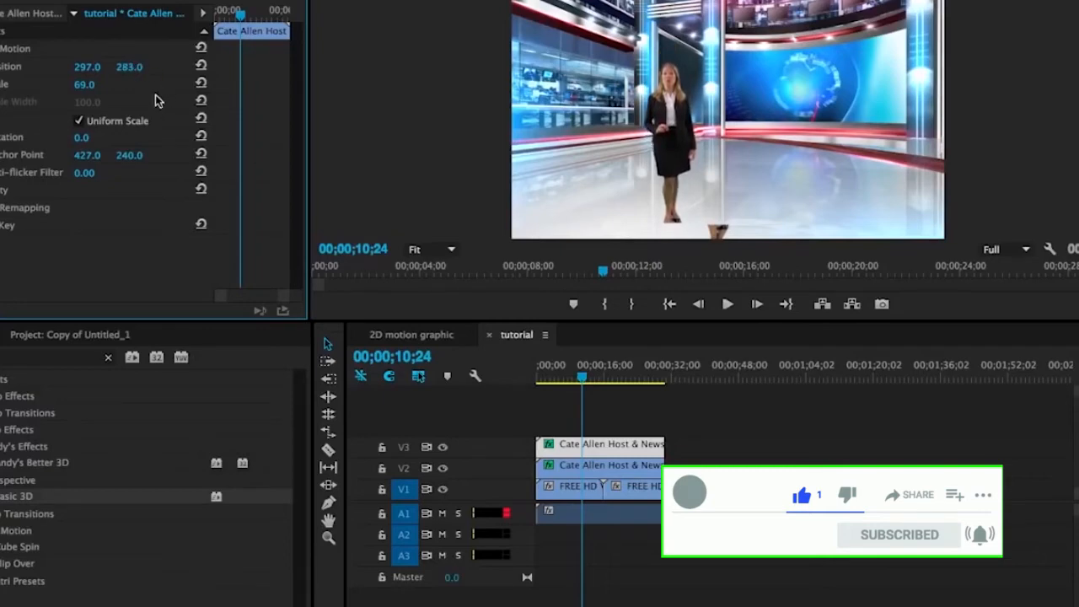
# - Align the flipped V2 copy beneath the host's feet at position 293, 642 and set its opacity to 64%
pyautogui.click(589, 464)
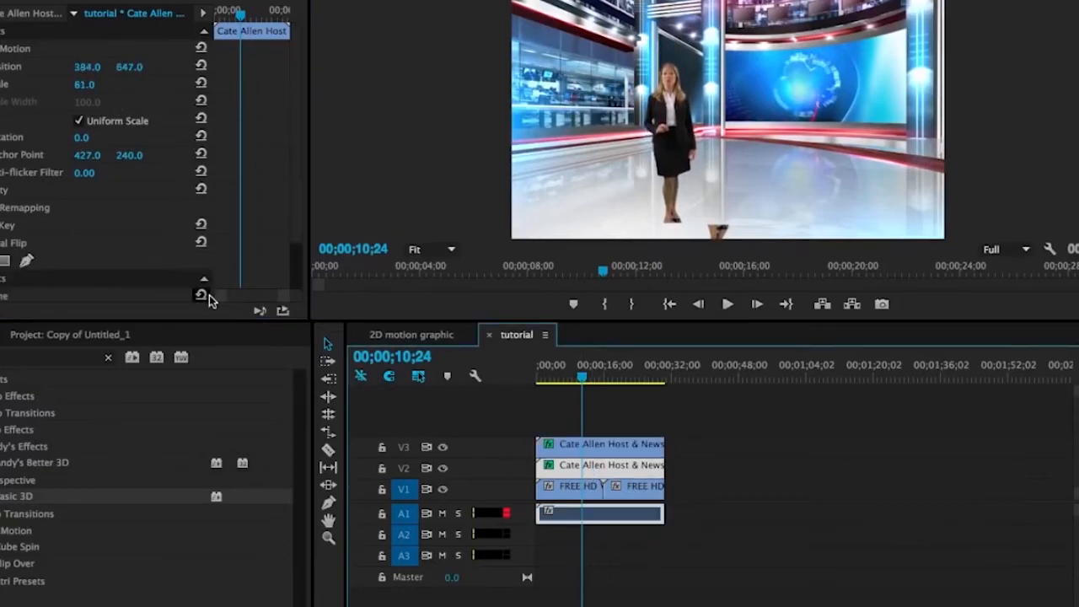
pyautogui.moveTo(87, 67); pyautogui.dragTo(15, 66)
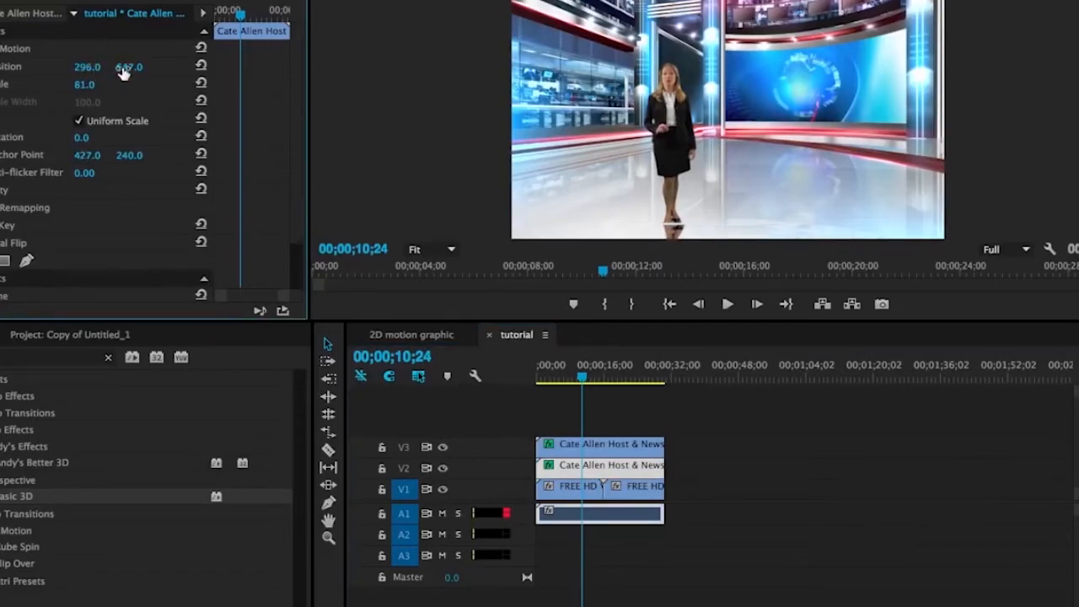
pyautogui.moveTo(127, 68); pyautogui.dragTo(123, 67)
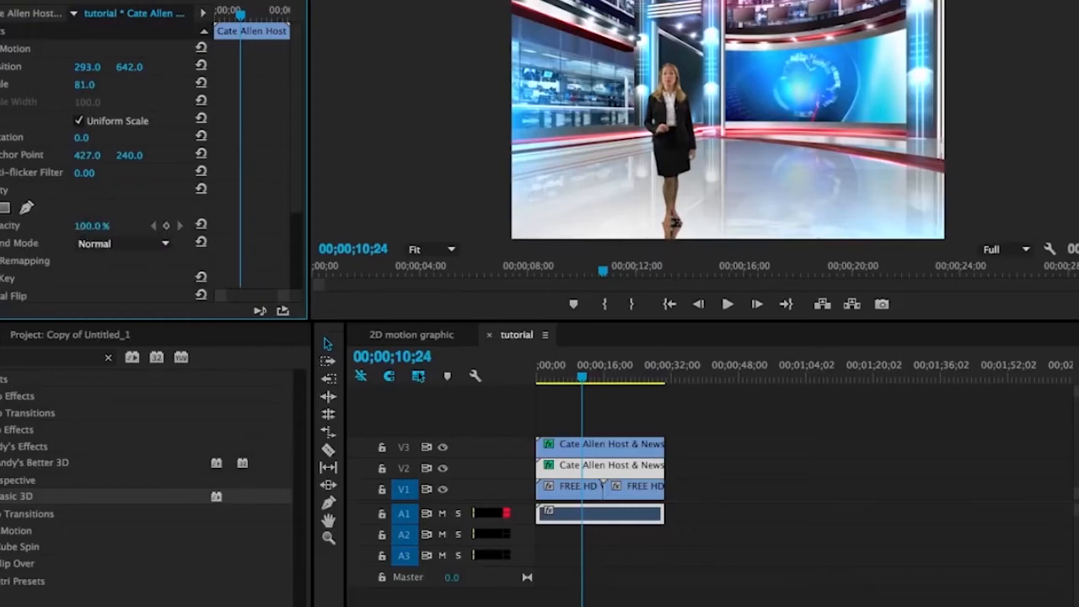
pyautogui.moveTo(91, 226); pyautogui.dragTo(79, 226)
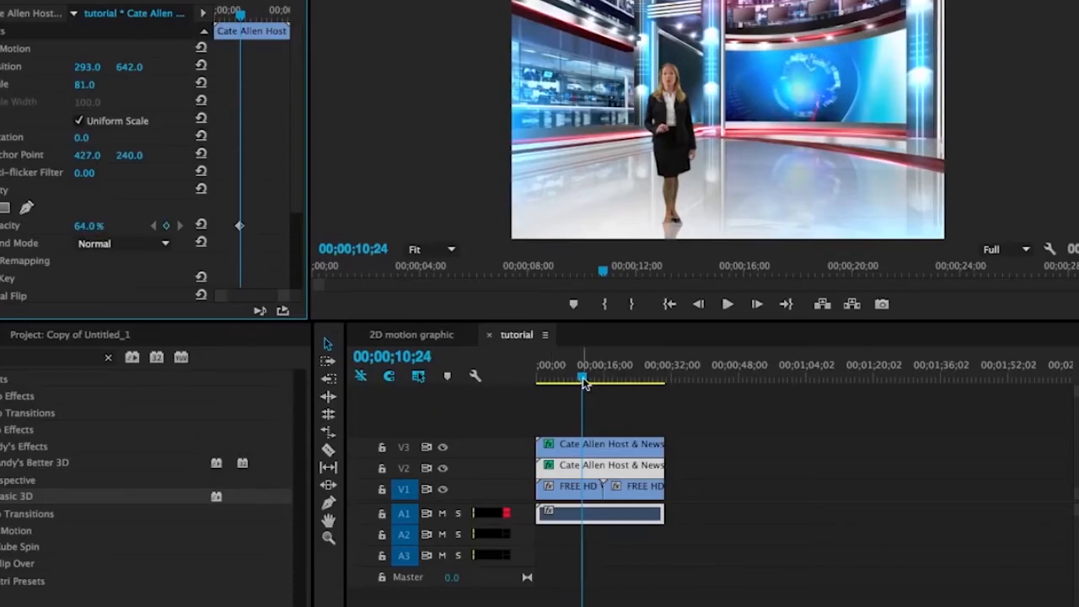
# - Review the composite with its floor reflection from the start of the sequence in an enlarged preview
pyautogui.moveTo(585, 382); pyautogui.dragTo(541, 392)
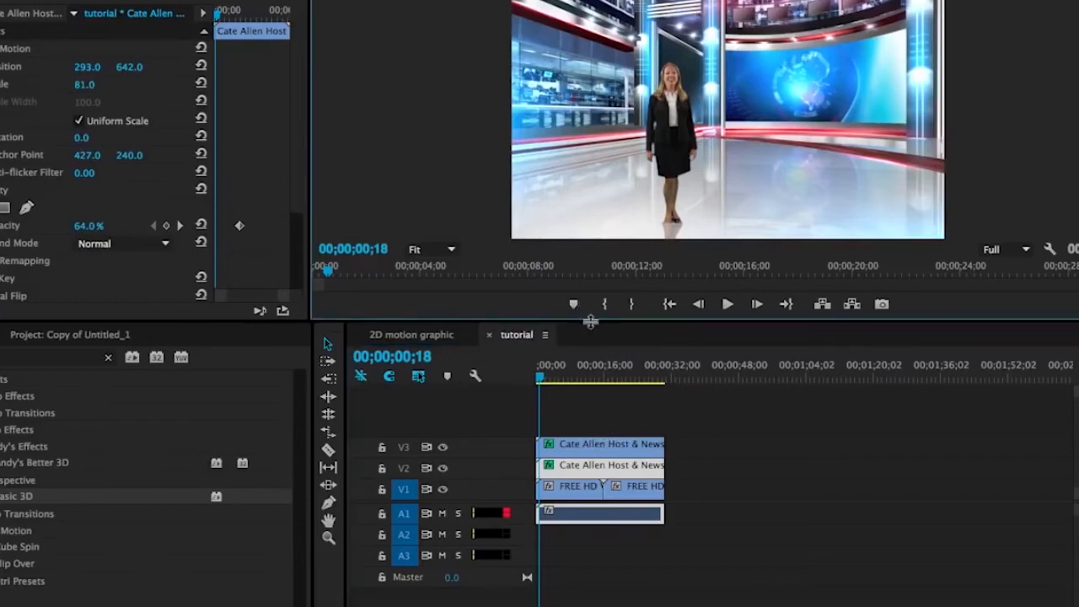
pyautogui.moveTo(590, 321); pyautogui.dragTo(603, 445)
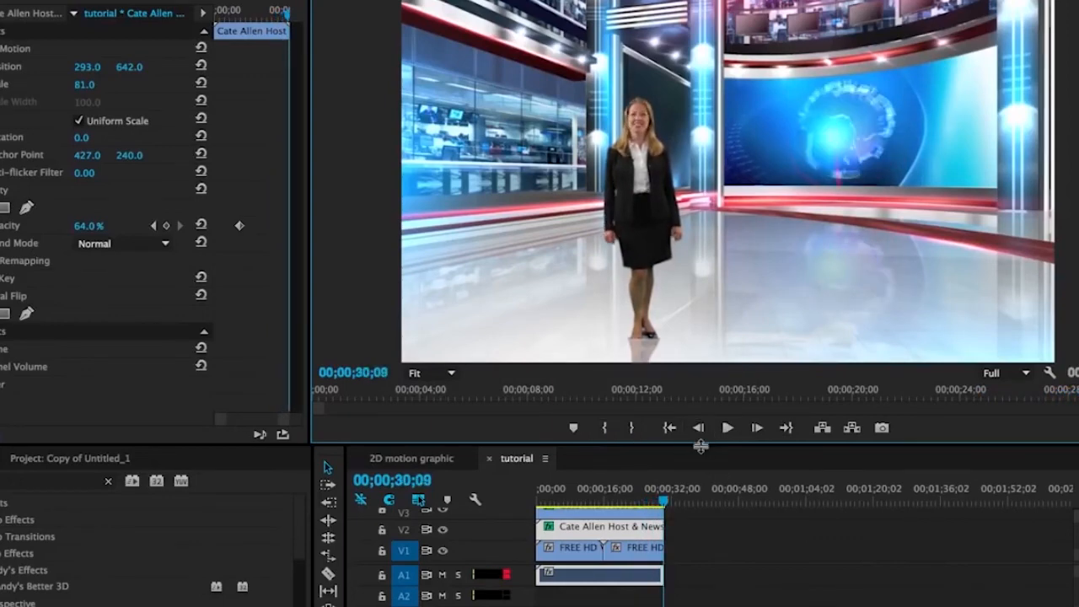
pyautogui.moveTo(701, 447); pyautogui.dragTo(694, 297)
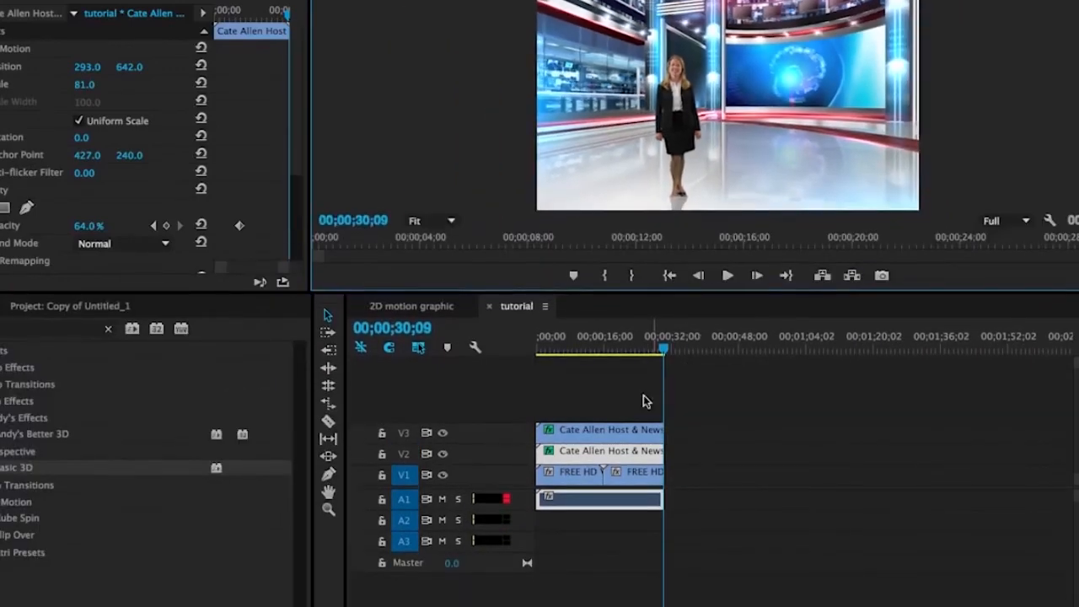
# - Open the V3 host clip's original green-screen footage beside the composite at 00;00;12;24 and enlarge both views for comparison
pyautogui.click(592, 342)
pyautogui.doubleClick(607, 432)
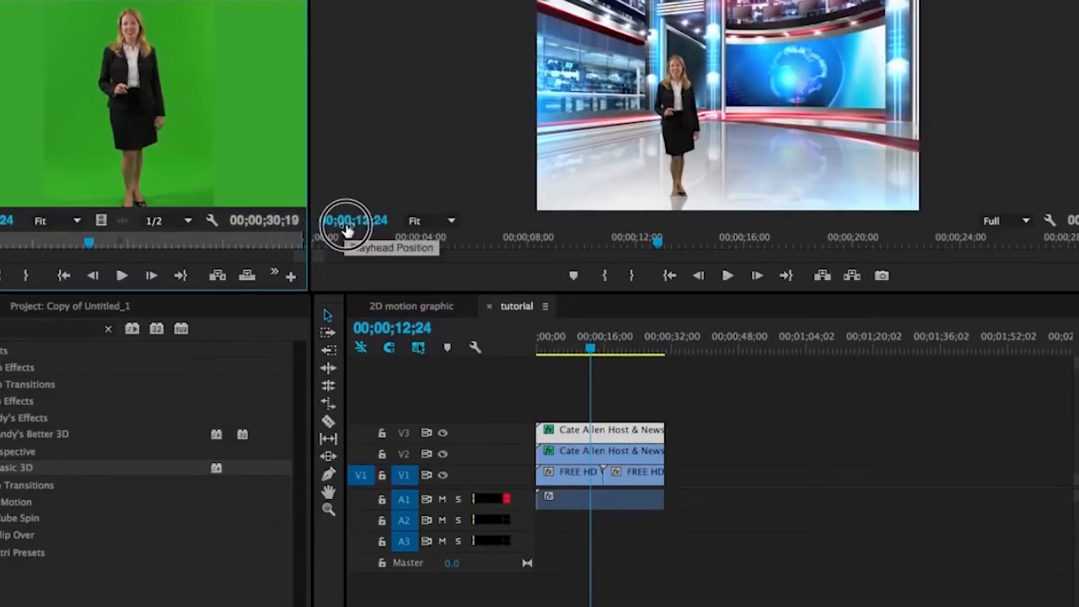
pyautogui.moveTo(310, 182); pyautogui.dragTo(348, 207)
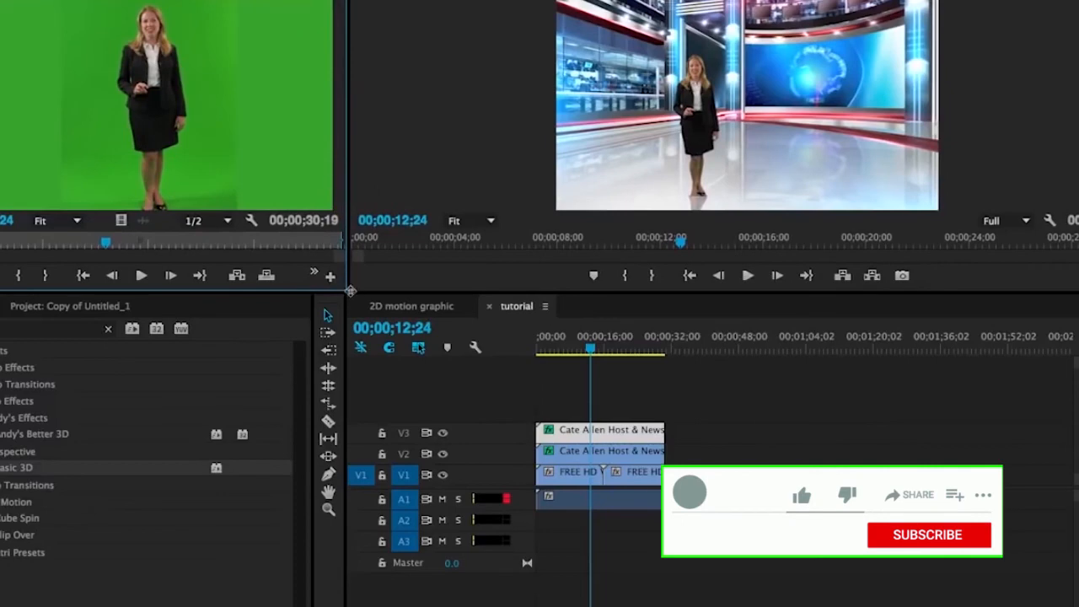
pyautogui.moveTo(351, 289); pyautogui.dragTo(374, 468)
pyautogui.moveTo(347, 323); pyautogui.dragTo(478, 330)
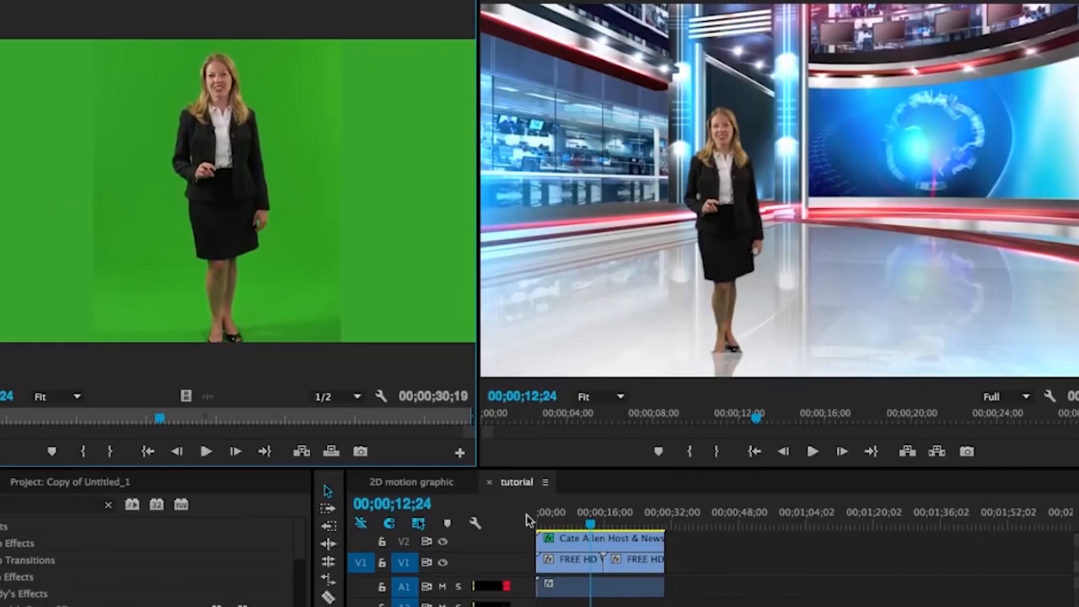
# - Play the finished composite from the sequence start beside the green-screen original, stopping at 00;00;23;14
pyautogui.moveTo(563, 470); pyautogui.dragTo(561, 428)
pyautogui.moveTo(590, 482); pyautogui.dragTo(536, 484)
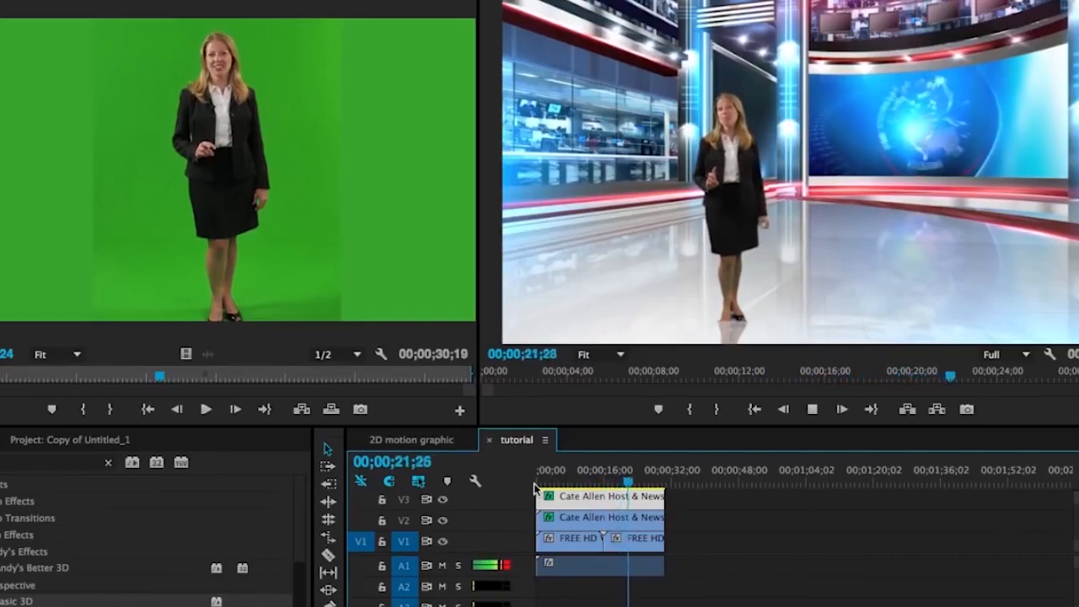
pyautogui.press('space')
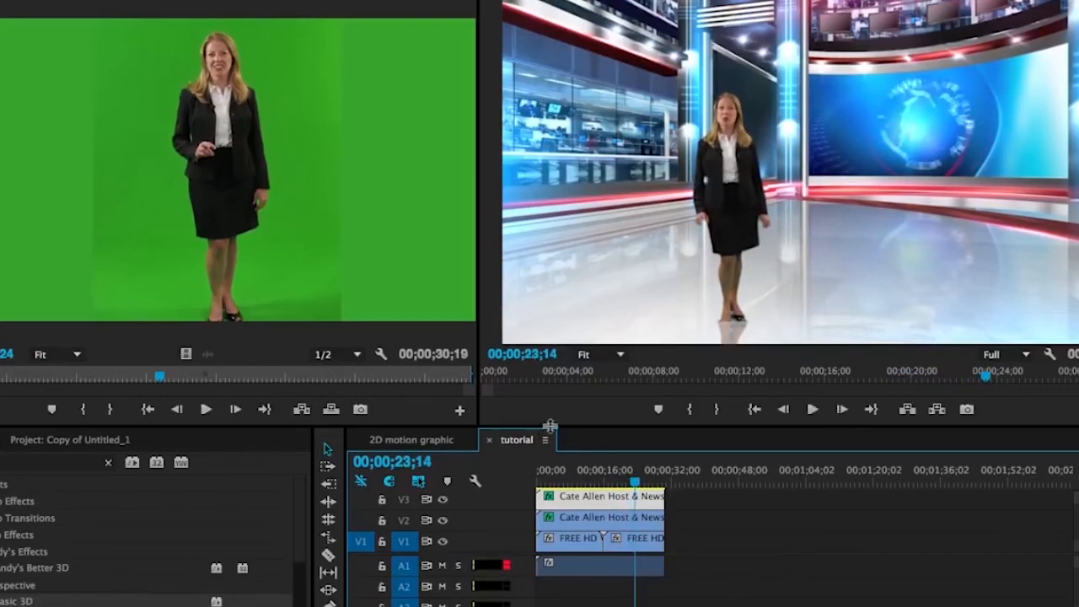
# - Shrink the preview area to give the timeline more room, and save the project
pyautogui.moveTo(550, 426); pyautogui.dragTo(549, 329)
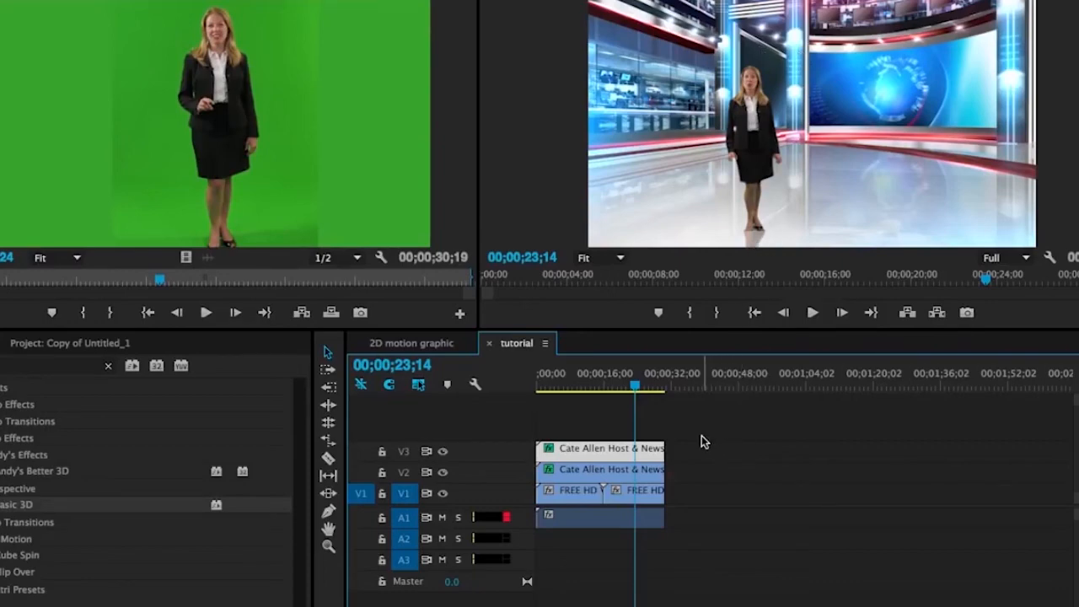
pyautogui.hotkey('ctrl', 's')
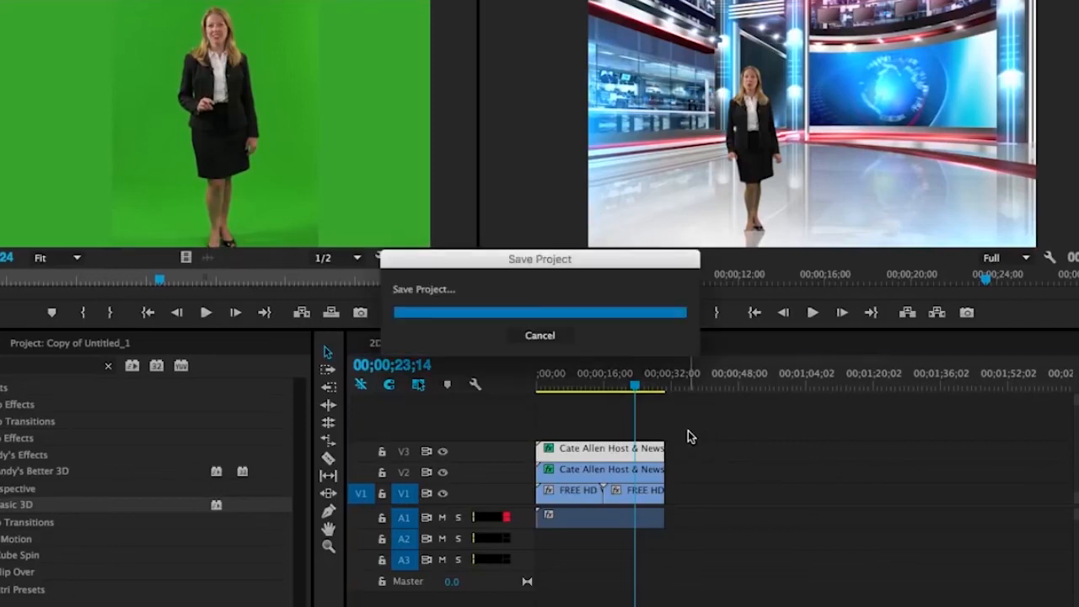